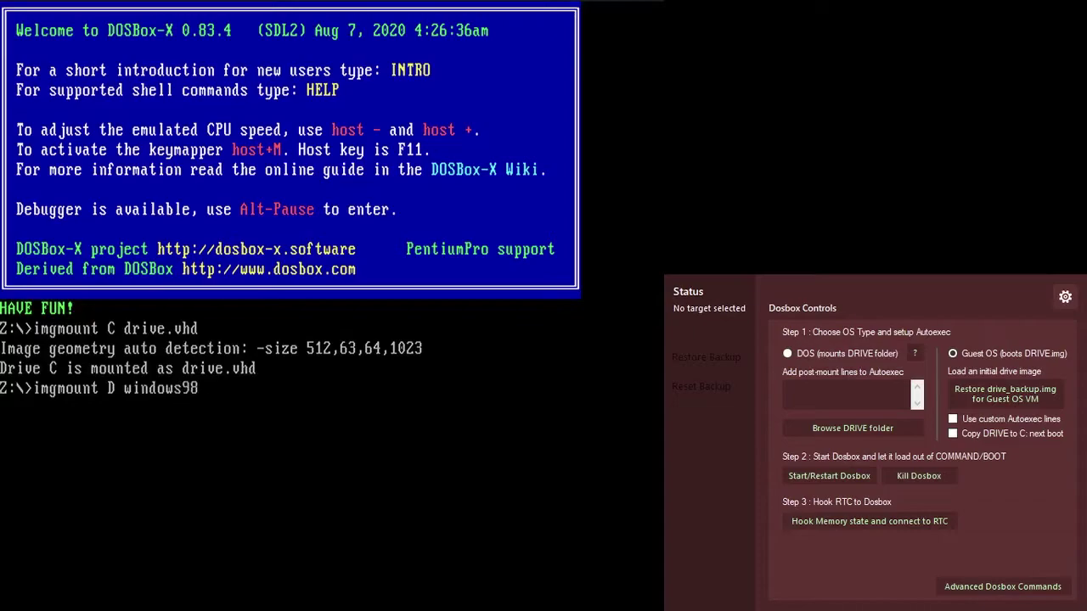
Step: Mount the CD image windows98rtm.iso as drive D
{"action": "type", "text": "rtm.iso"}
{"action": "key", "text": "Return"}
Step: Write an imgmount command that mounts the floppy image win98bootdisk.img as drive A
{"action": "type", "text": "im"}
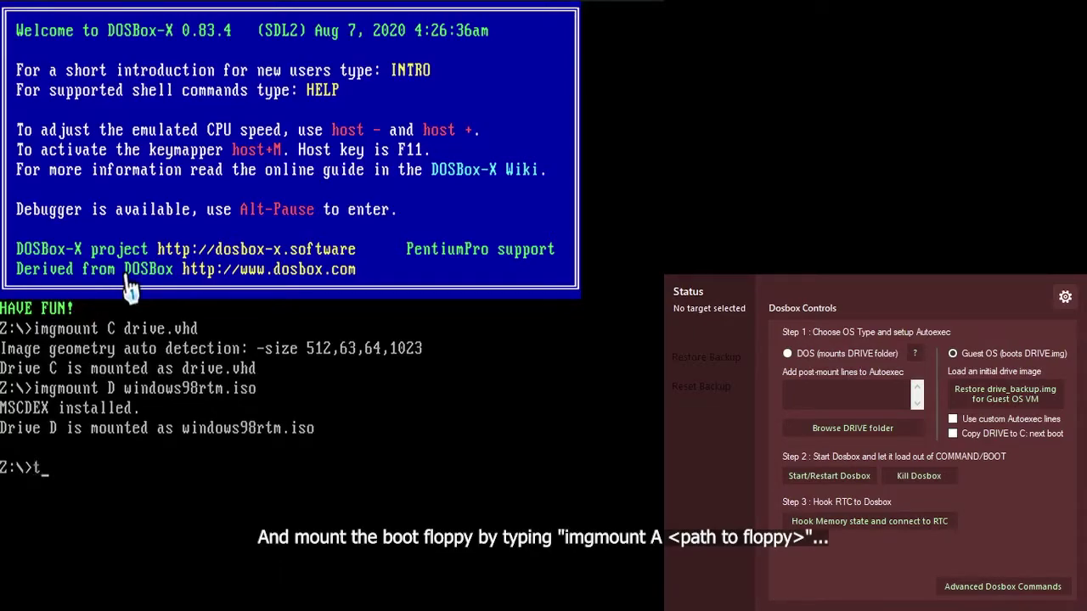
{"action": "type", "text": "g"}
{"action": "type", "text": "mount A "}
{"action": "type", "text": "windows"}
{"action": "key", "text": "BackSpace"}
{"action": "key", "text": "BackSpace"}
{"action": "key", "text": "BackSpace"}
{"action": "key", "text": "BackSpace"}
{"action": "type", "text": "98bootdisk.i"}
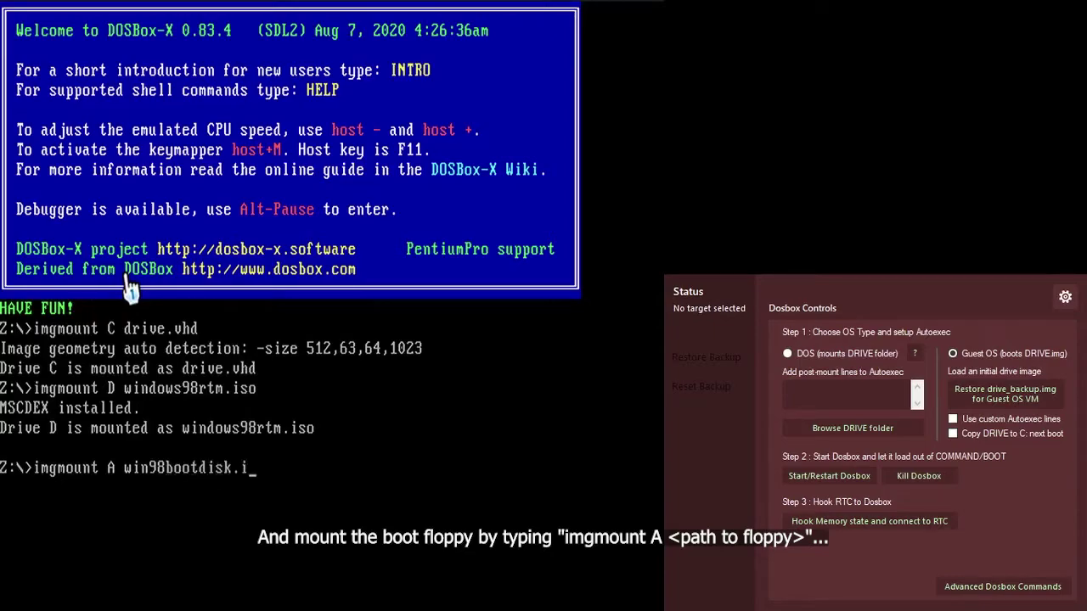
Step: Replace the floppy image name in the imgmount A command with the option -bootcd D
{"action": "key", "text": "BackSpace"}
{"action": "key", "text": "BackSpace"}
{"action": "key", "text": "BackSpace"}
{"action": "key", "text": "BackSpace"}
{"action": "key", "text": "BackSpace"}
{"action": "key", "text": "BackSpace"}
{"action": "key", "text": "BackSpace"}
{"action": "key", "text": "BackSpace"}
{"action": "key", "text": "BackSpace"}
{"action": "key", "text": "BackSpace"}
{"action": "key", "text": "BackSpace"}
{"action": "key", "text": "BackSpace"}
{"action": "key", "text": "BackSpace"}
{"action": "key", "text": "BackSpace"}
{"action": "key", "text": "BackSpace"}
{"action": "type", "text": "-b"}
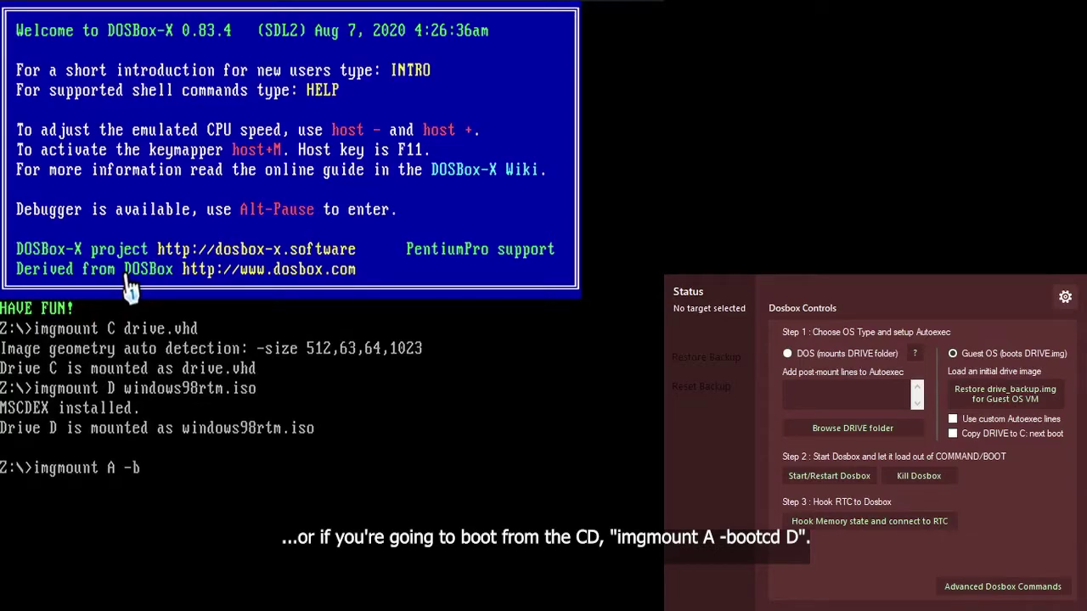
{"action": "type", "text": "ootcd D"}
Step: Put win98bootdisk.img back in place of the -bootcd option and mount it as drive A
{"action": "key", "text": "BackSpace"}
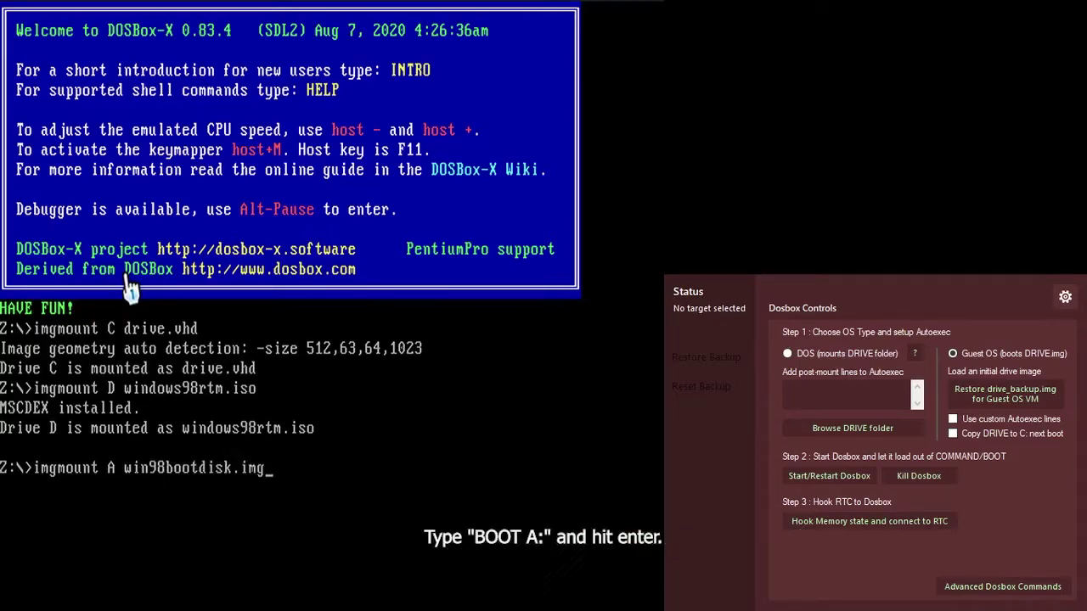
{"action": "key", "text": "Return"}
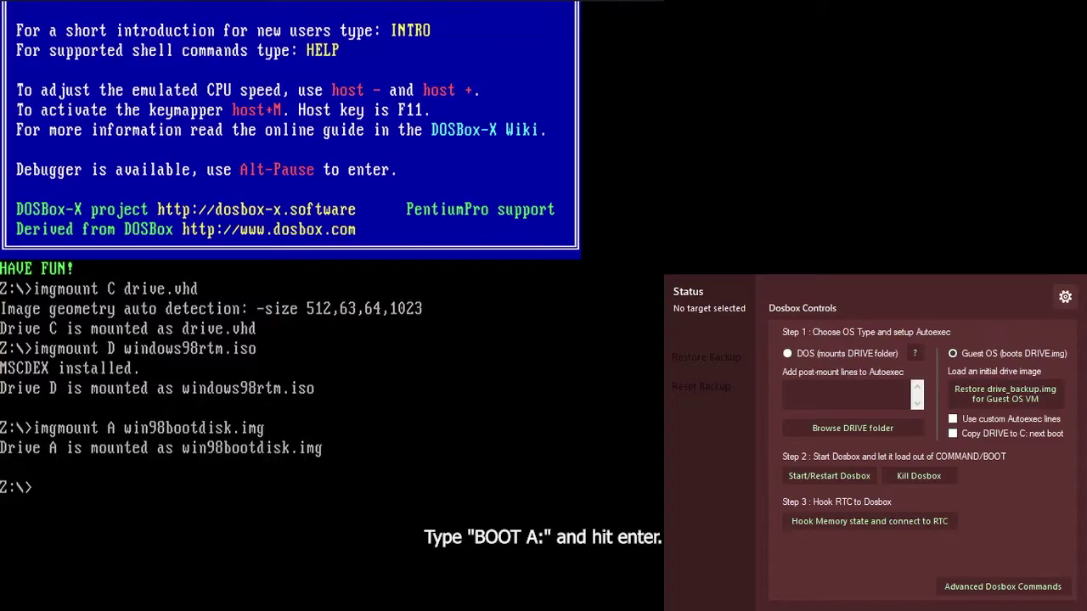
Step: Boot from drive A and start the computer with CD-ROM support
{"action": "type", "text": "BOOT A:"}
{"action": "key", "text": "Return"}
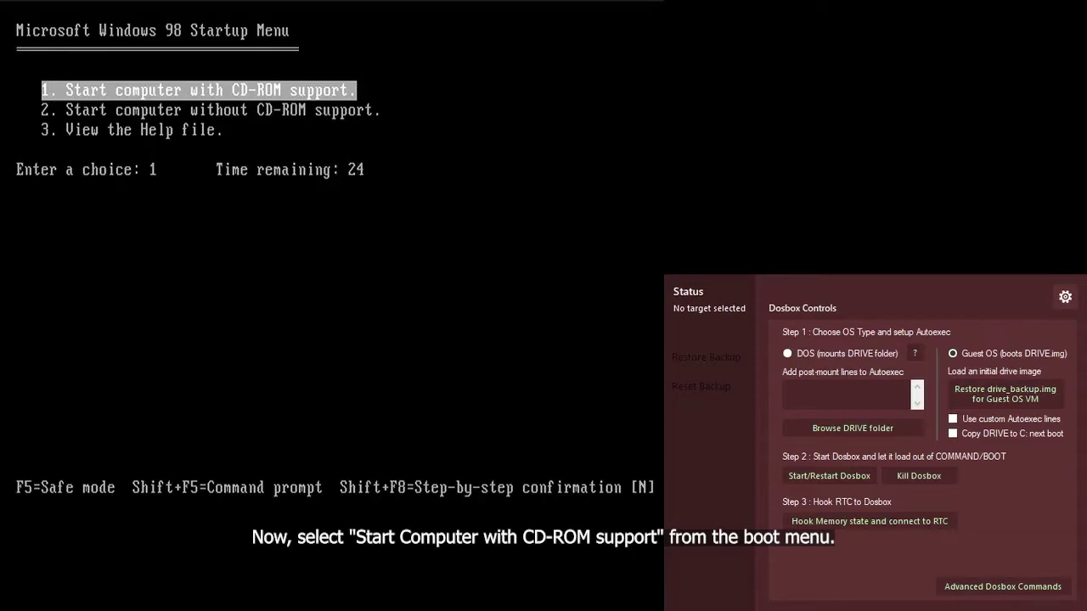
{"action": "key", "text": "Return"}
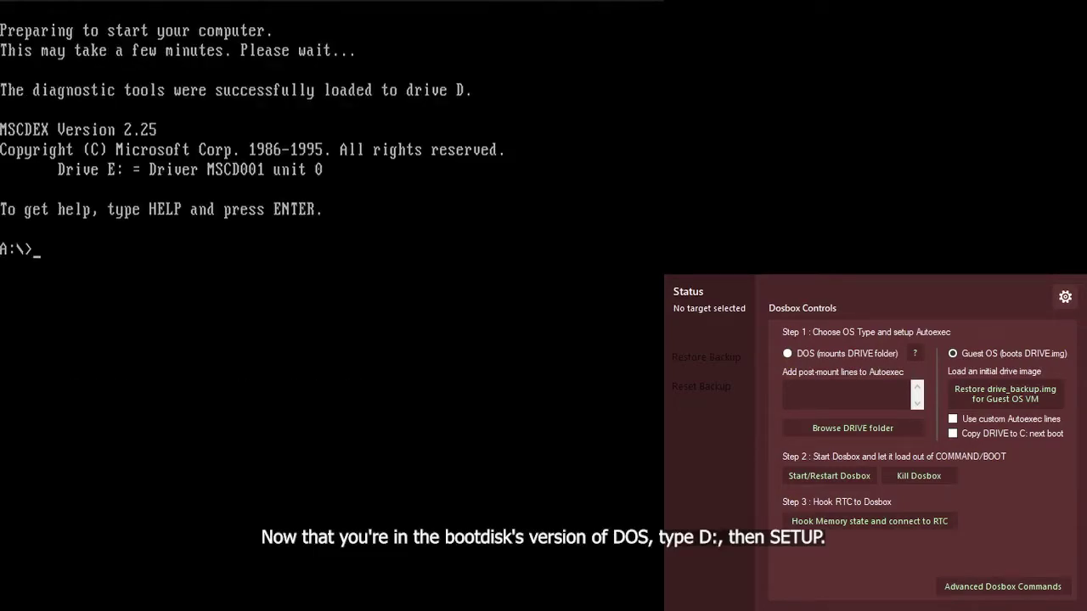
Step: Run setup from drive D and continue with the routine system check
{"action": "type", "text": "D:"}
{"action": "key", "text": "Return"}
{"action": "type", "text": "setup"}
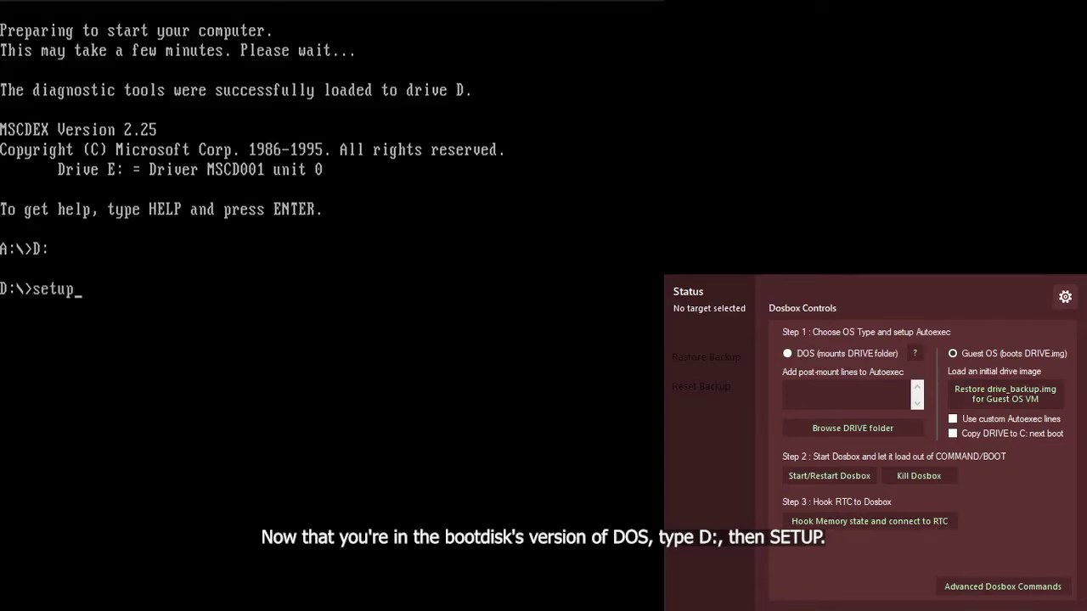
{"action": "key", "text": "Return"}
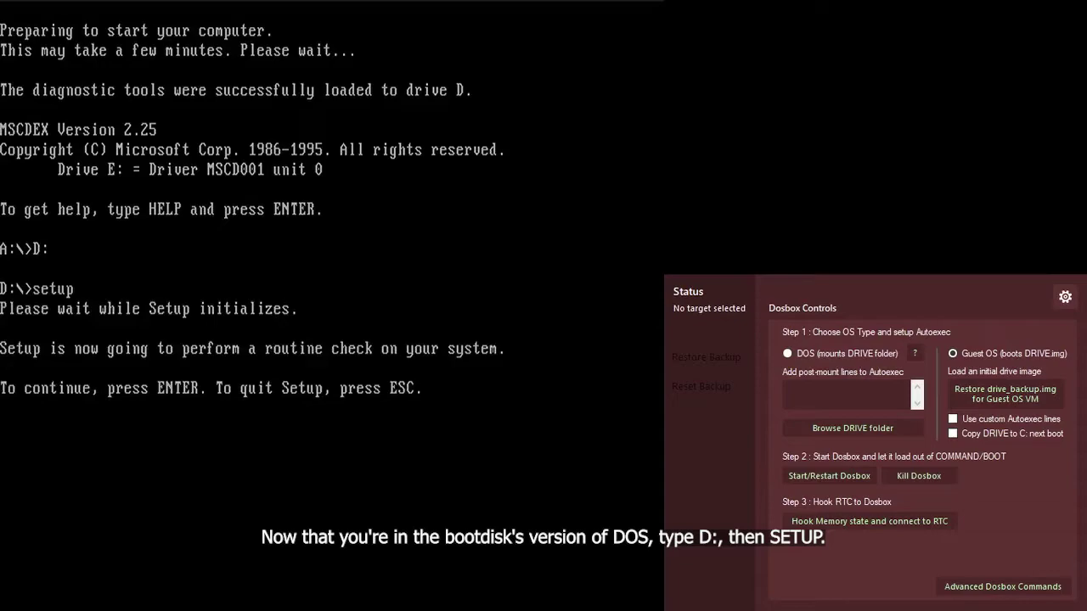
{"action": "key", "text": "Return"}
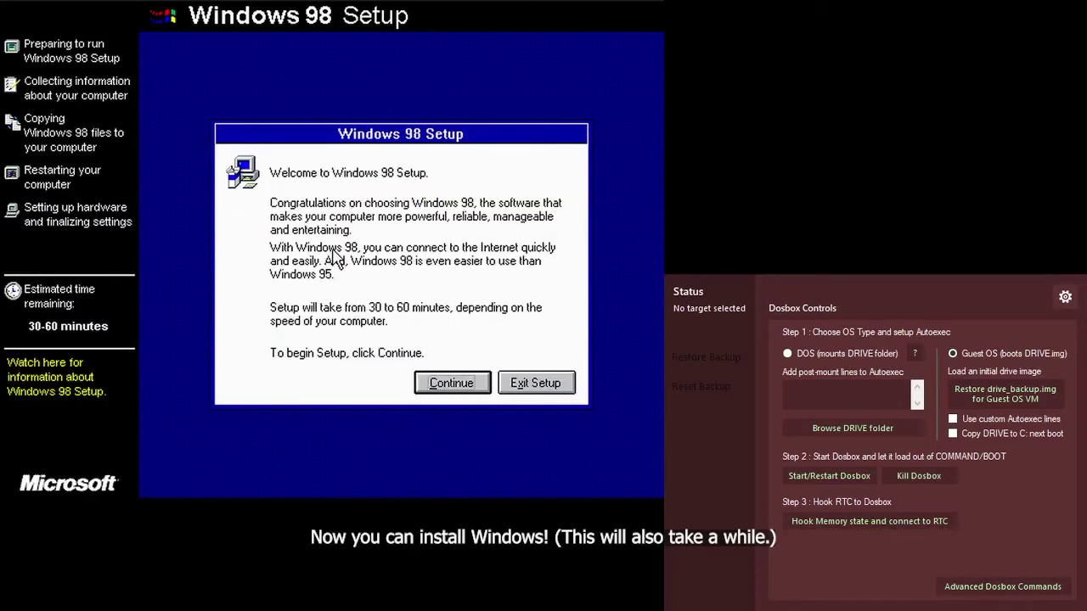
Step: Begin Windows 98 Setup and proceed through the wizard with the Typical setup option
{"action": "left_click", "coordinate": [446, 382]}
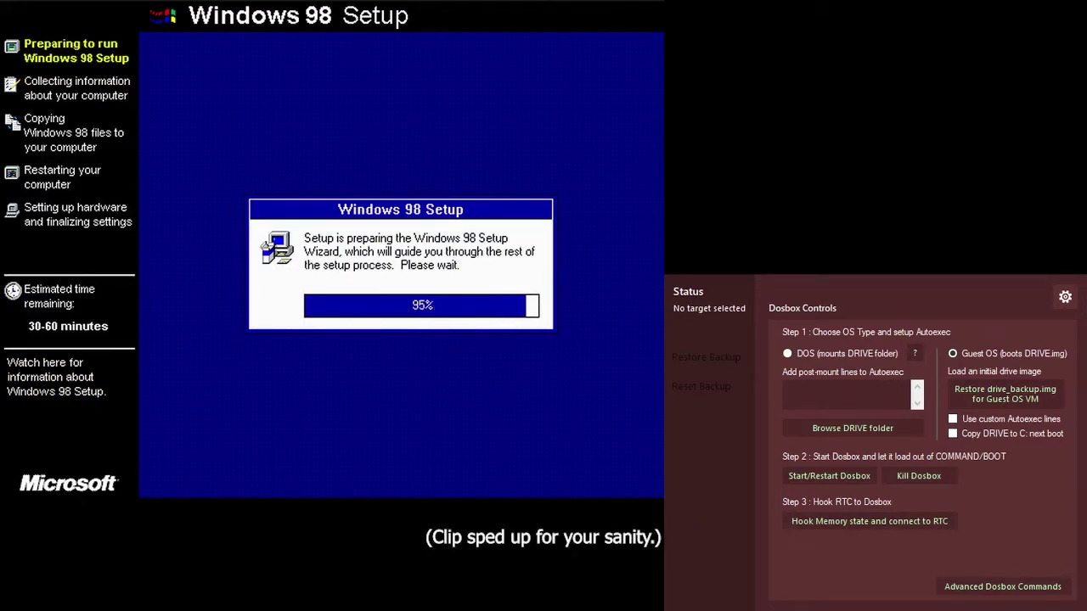
{"action": "left_click", "coordinate": [497, 426]}
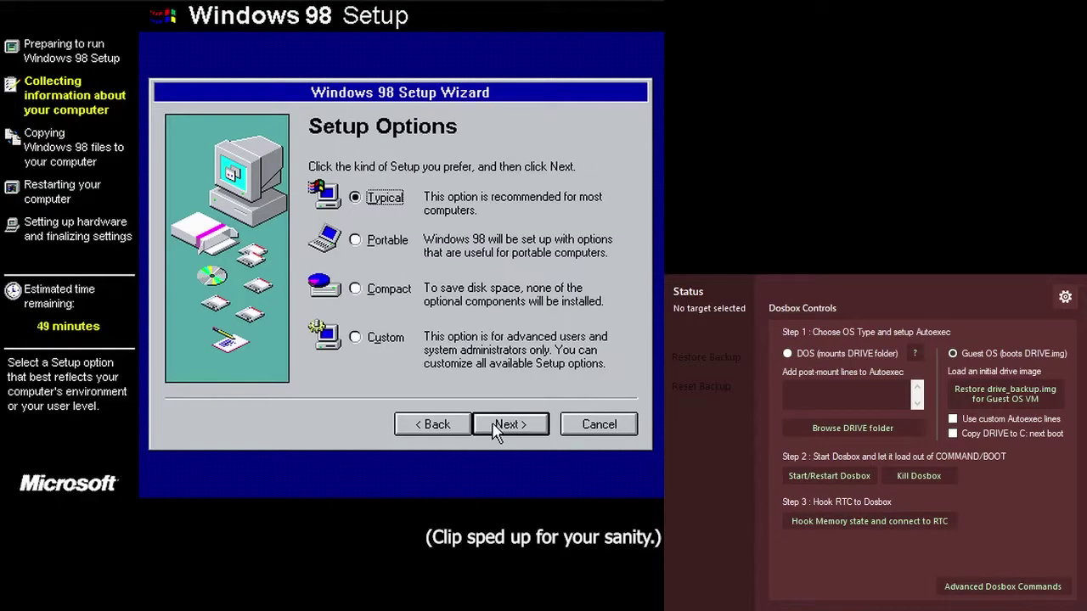
{"action": "left_click", "coordinate": [472, 426]}
{"action": "left_click", "coordinate": [499, 426]}
Step: Enter CORRUP in the setup wizard's identification details and accept United States as the location
{"action": "type", "text": "CORRUP"}
{"action": "left_click", "coordinate": [507, 425]}
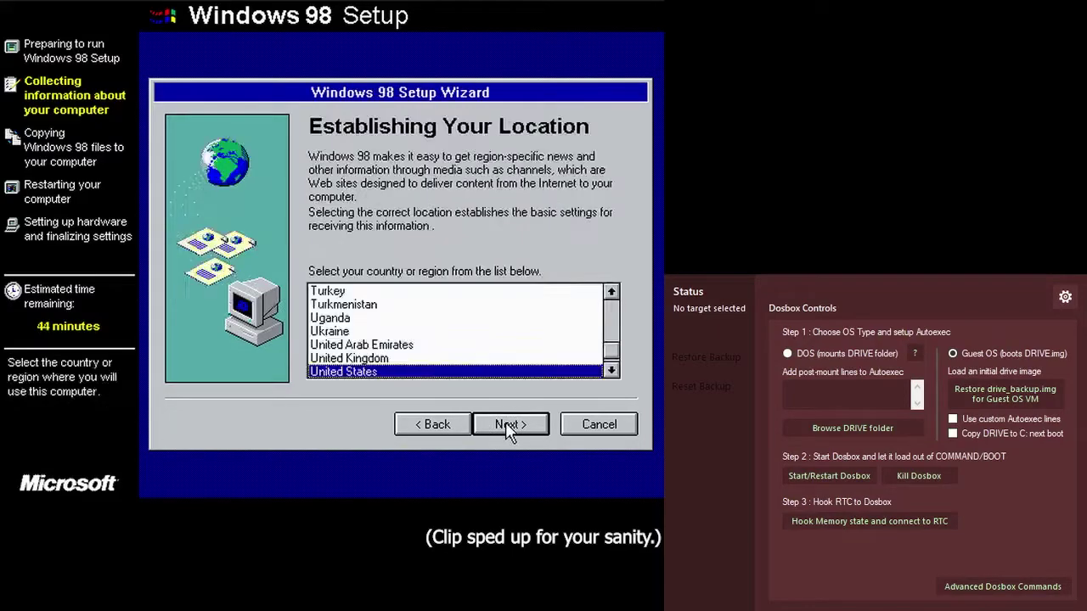
{"action": "left_click", "coordinate": [507, 425]}
Step: Skip creating the Windows 98 startup disk and continue the setup
{"action": "left_click", "coordinate": [510, 424]}
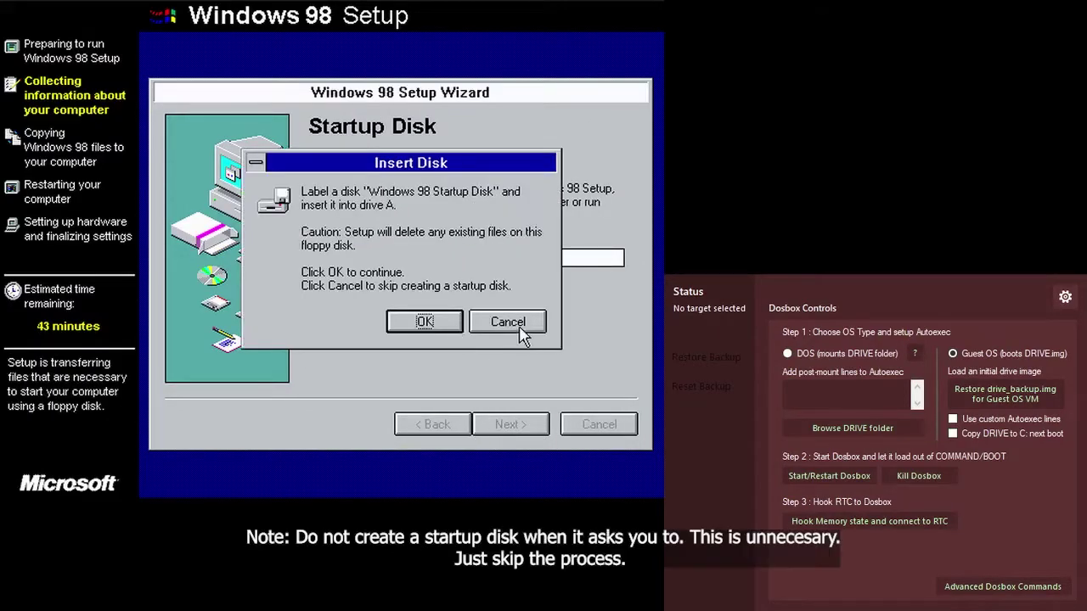
{"action": "left_click", "coordinate": [508, 322]}
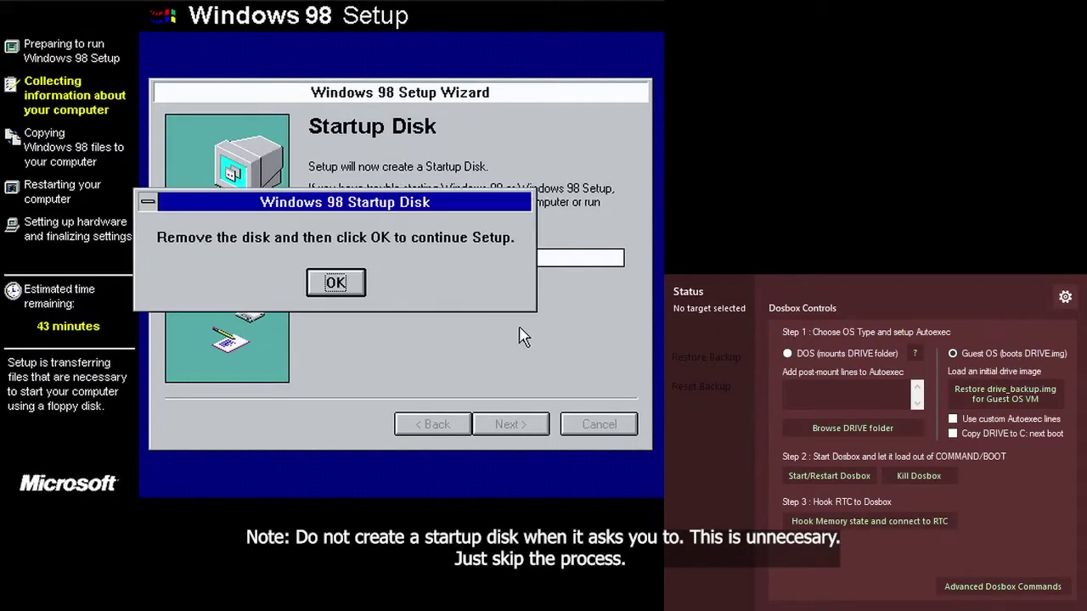
{"action": "left_click", "coordinate": [343, 290]}
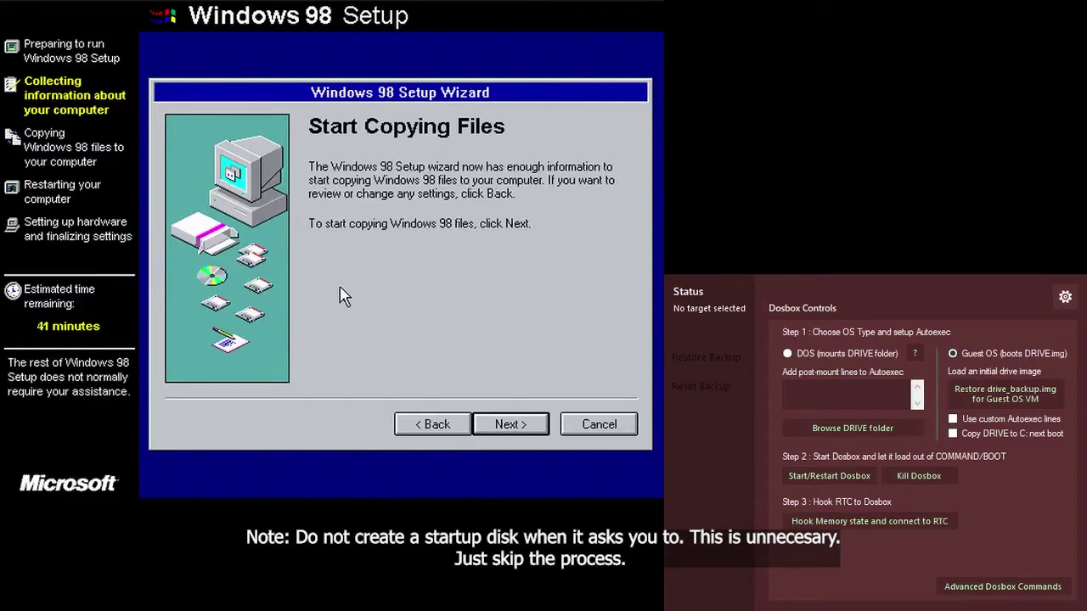
Step: Start copying the Windows 98 files and restart the computer once copying is complete
{"action": "left_click", "coordinate": [522, 421]}
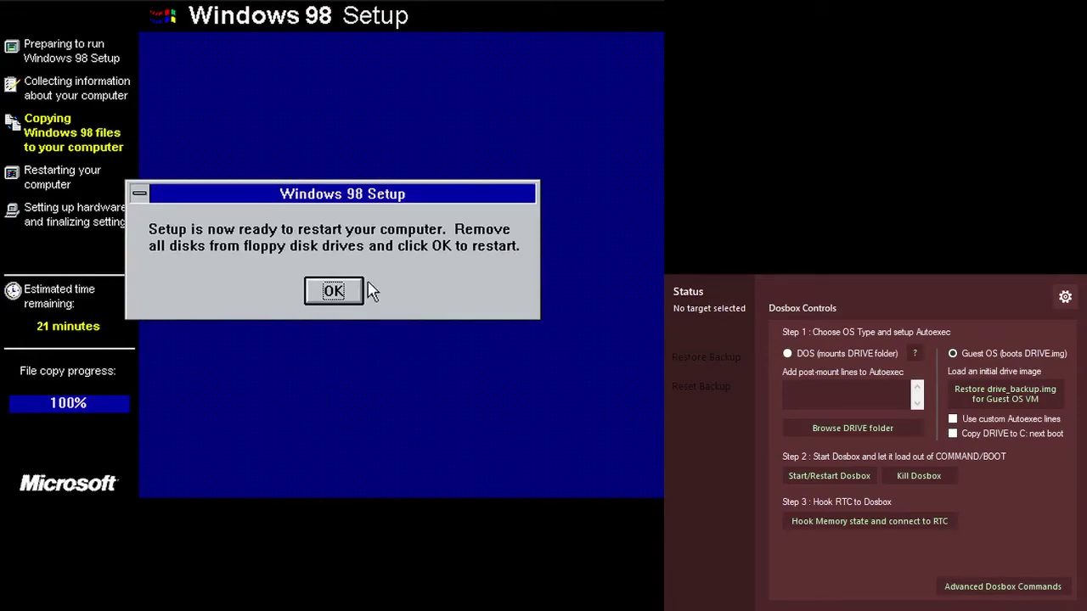
{"action": "left_click", "coordinate": [341, 298]}
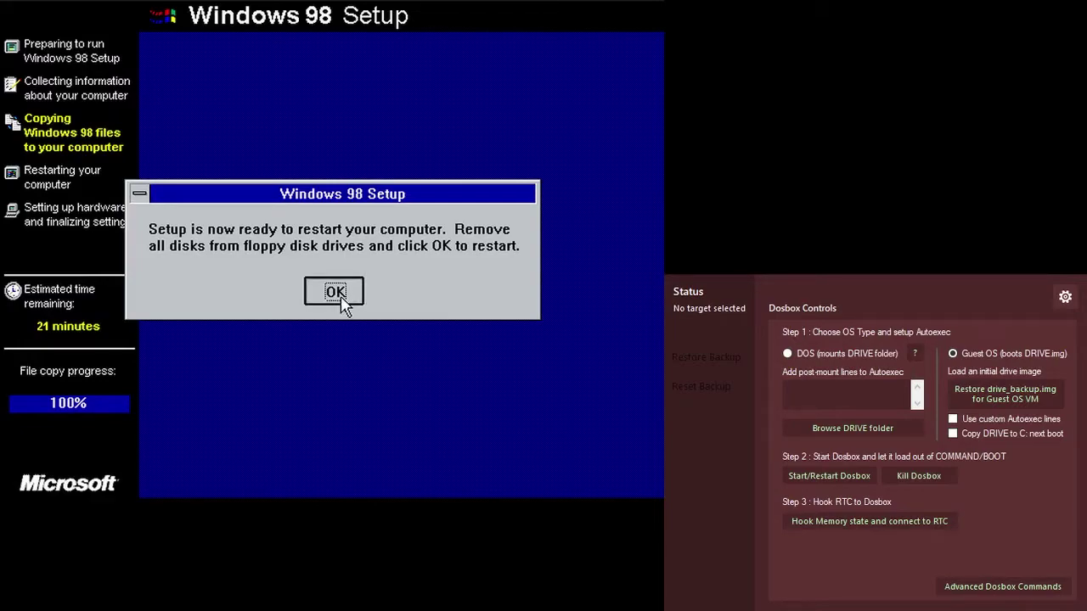
{"action": "left_click", "coordinate": [346, 300]}
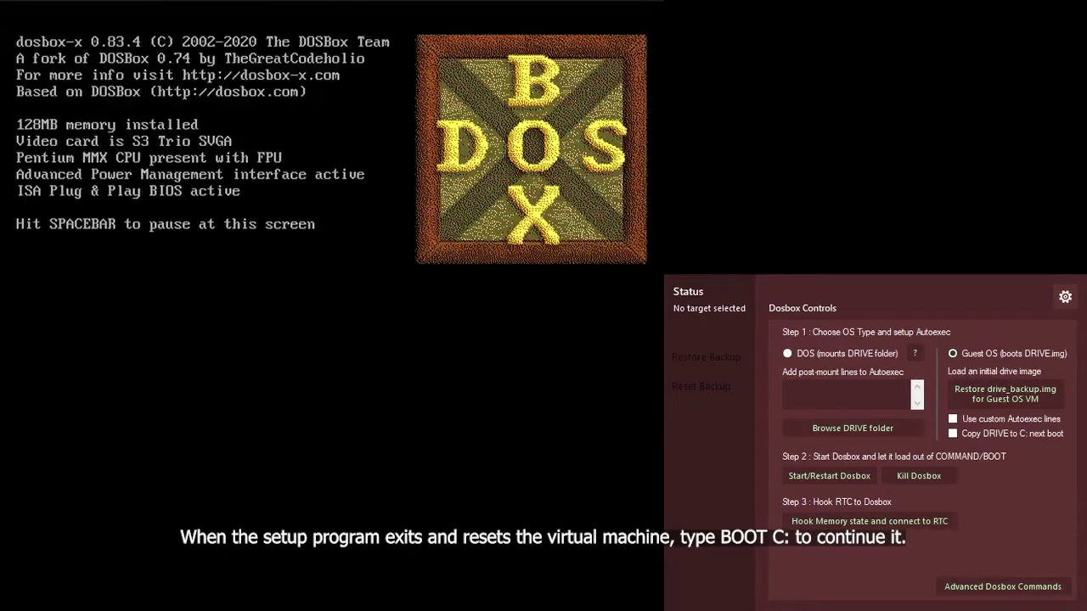
Step: Boot from drive C and continue through the Windows 98 setup pages
{"action": "type", "text": "boot C:"}
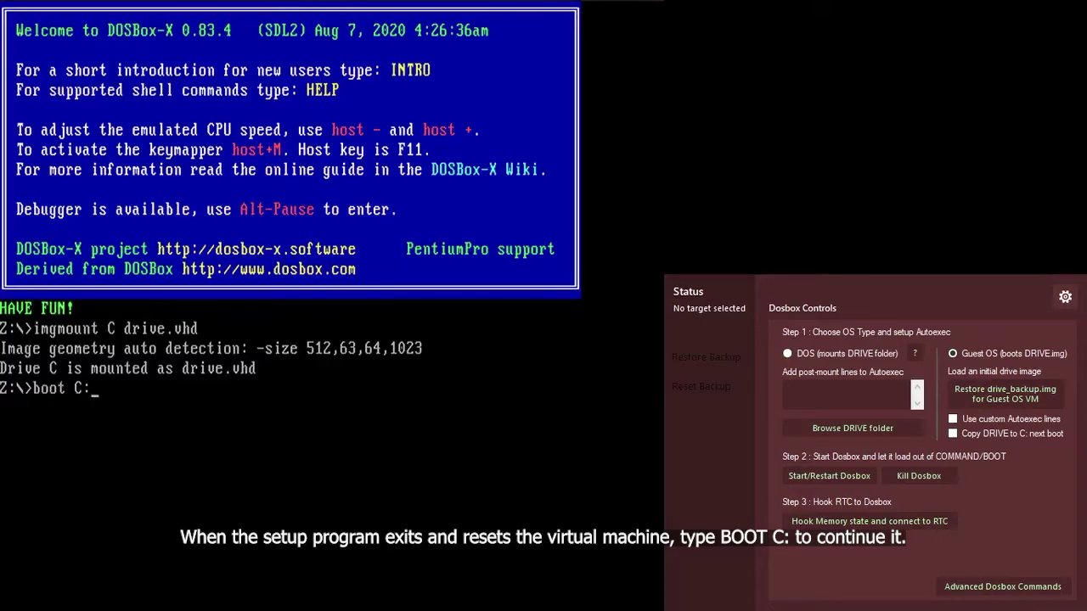
{"action": "key", "text": "Return"}
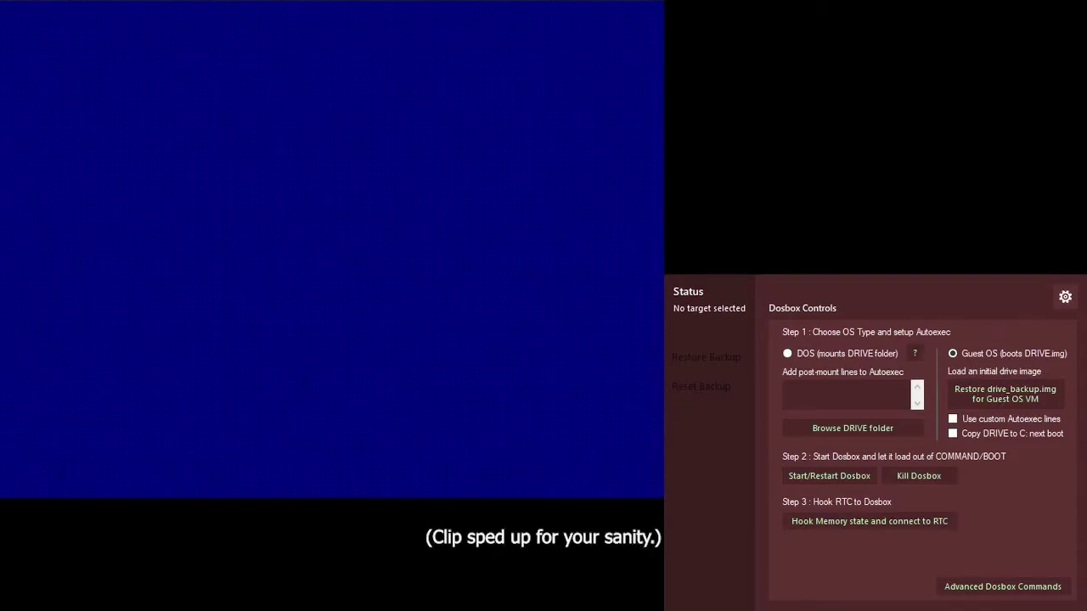
{"action": "left_click", "coordinate": [443, 411]}
{"action": "left_click", "coordinate": [286, 339]}
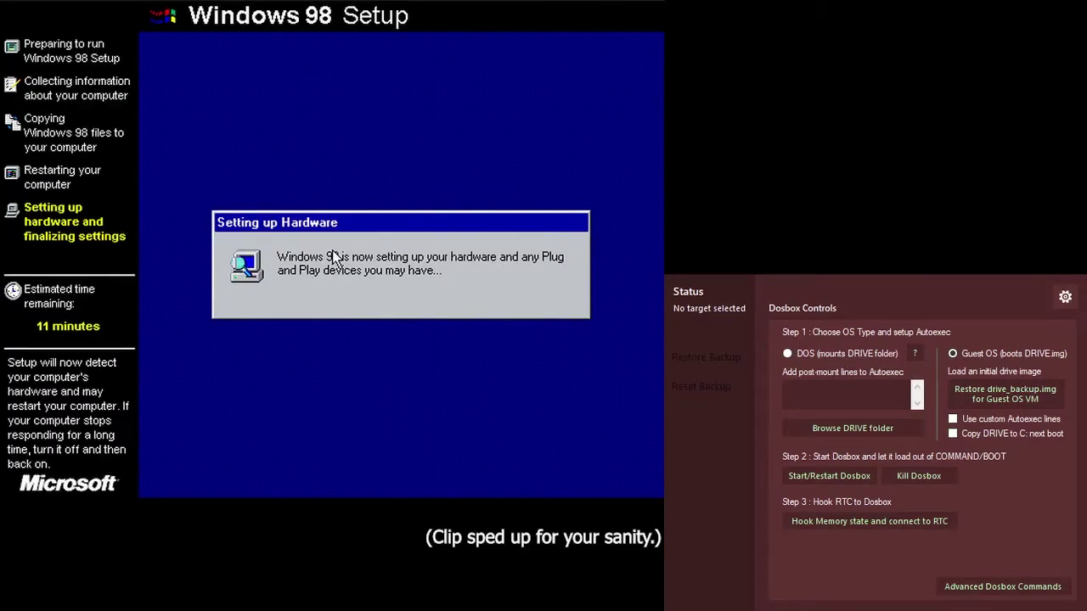
Step: Finish the hardware and settings stage of setup, restart the computer, and boot from drive C
{"action": "left_click", "coordinate": [631, 182]}
{"action": "left_click", "coordinate": [447, 445]}
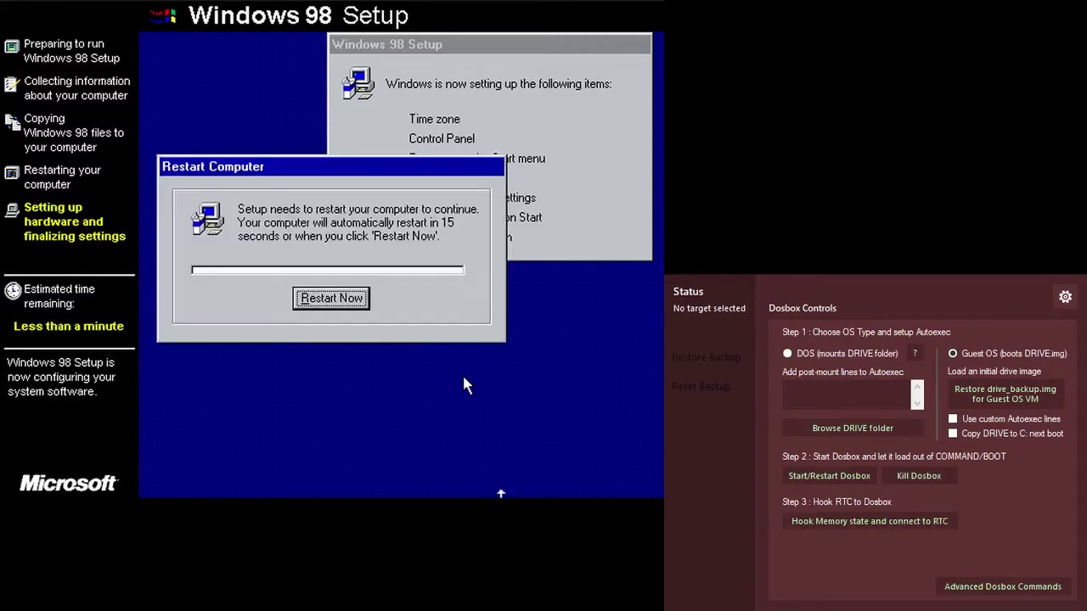
{"action": "left_click", "coordinate": [319, 294]}
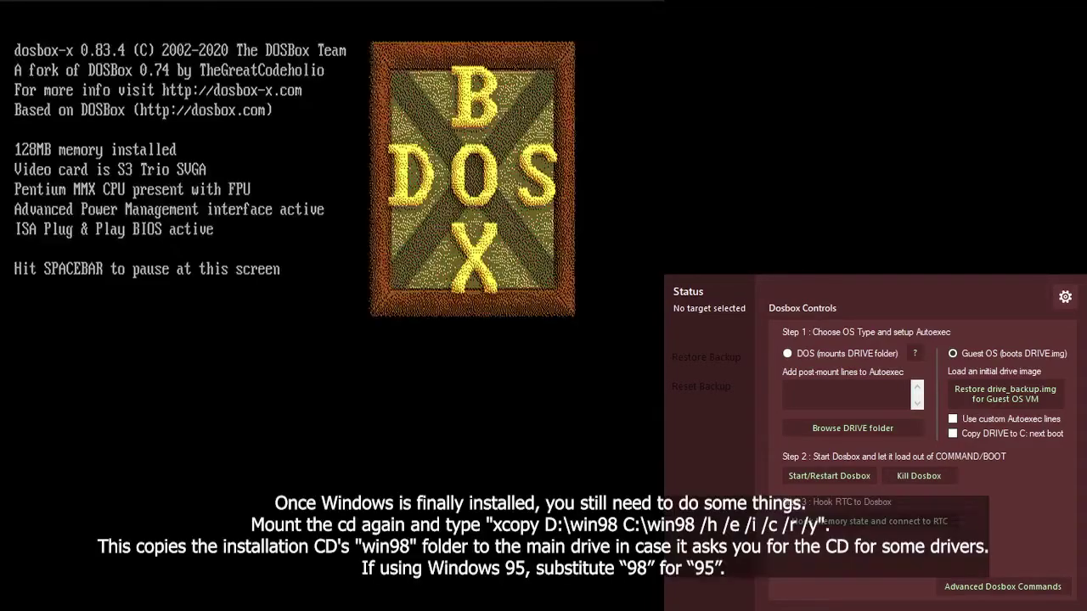
{"action": "type", "text": "boot C:"}
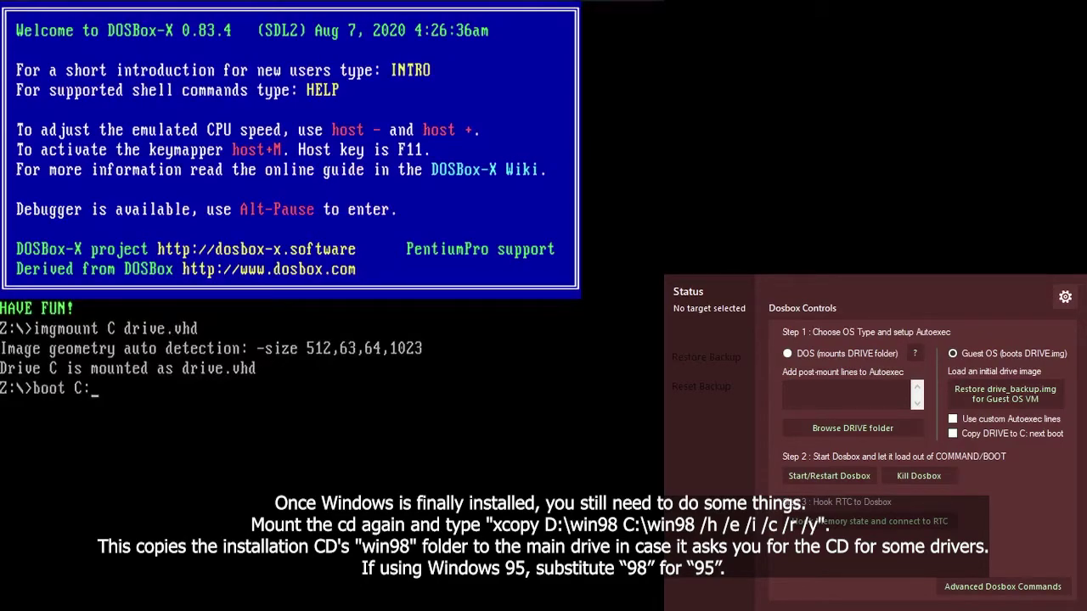
{"action": "key", "text": "Return"}
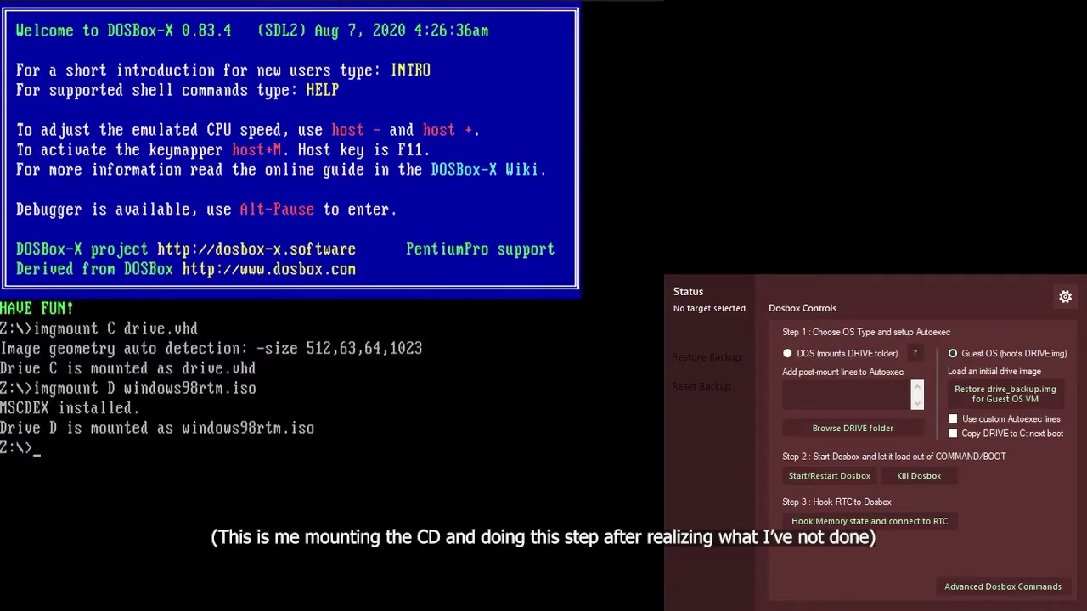
Step: Change to the win98 folder on drive D and list its contents in wide format
{"action": "type", "text": "op"}
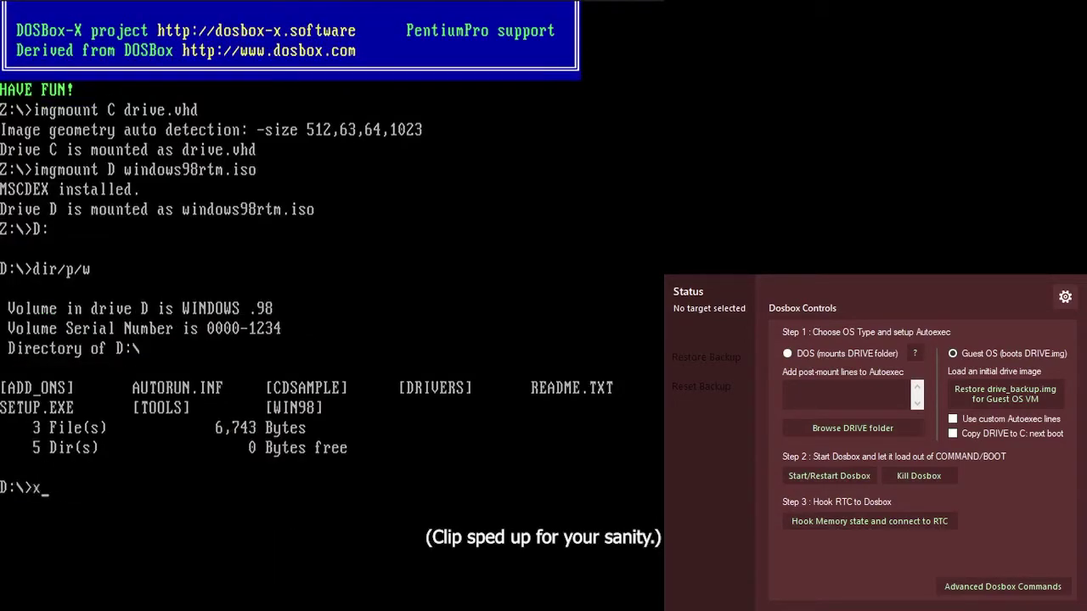
{"action": "type", "text": "cd win98"}
{"action": "key", "text": "Return"}
{"action": "type", "text": "dir/w"}
{"action": "key", "text": "Return"}
Step: Copy D:\win98 to C:\win98 using xcopy with the switches /h /c /e /r /i /y
{"action": "type", "text": "xcopy "}
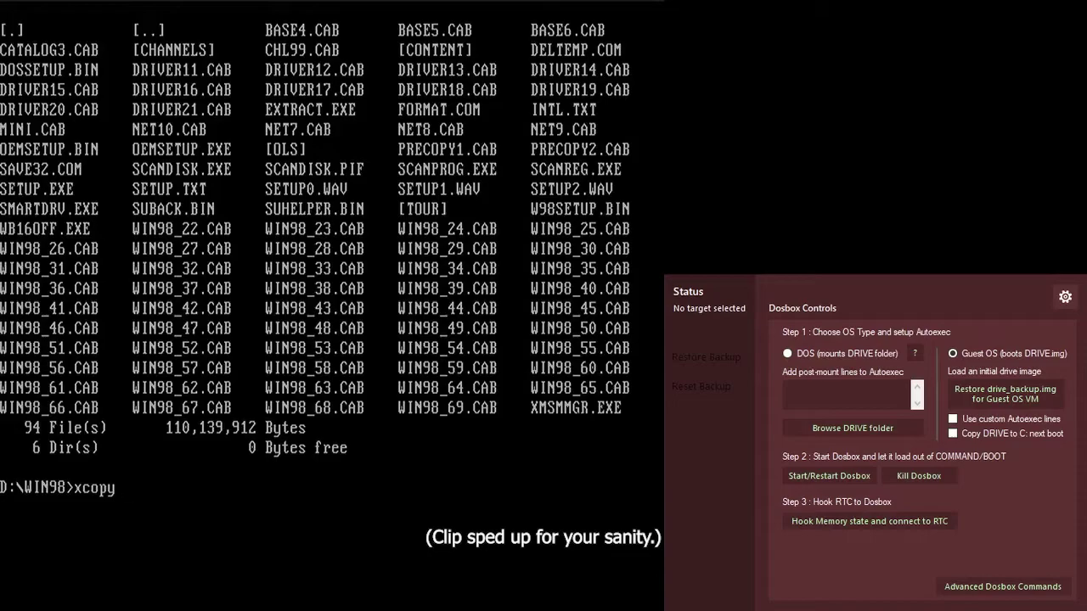
{"action": "type", "text": "D:\\win98 C:\\win98 /h /c /e /r /i /y"}
{"action": "key", "text": "Return"}
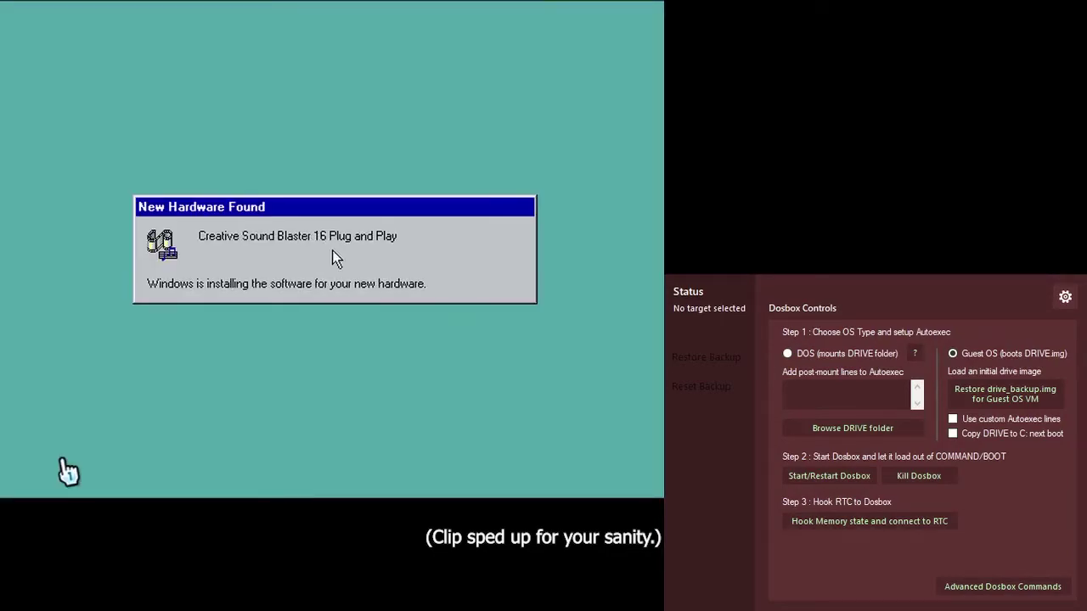
Step: Get through the first-boot hardware dialogs to reach the Windows 98 desktop
{"action": "left_click", "coordinate": [507, 434]}
{"action": "left_click", "coordinate": [580, 284]}
{"action": "left_click", "coordinate": [505, 299]}
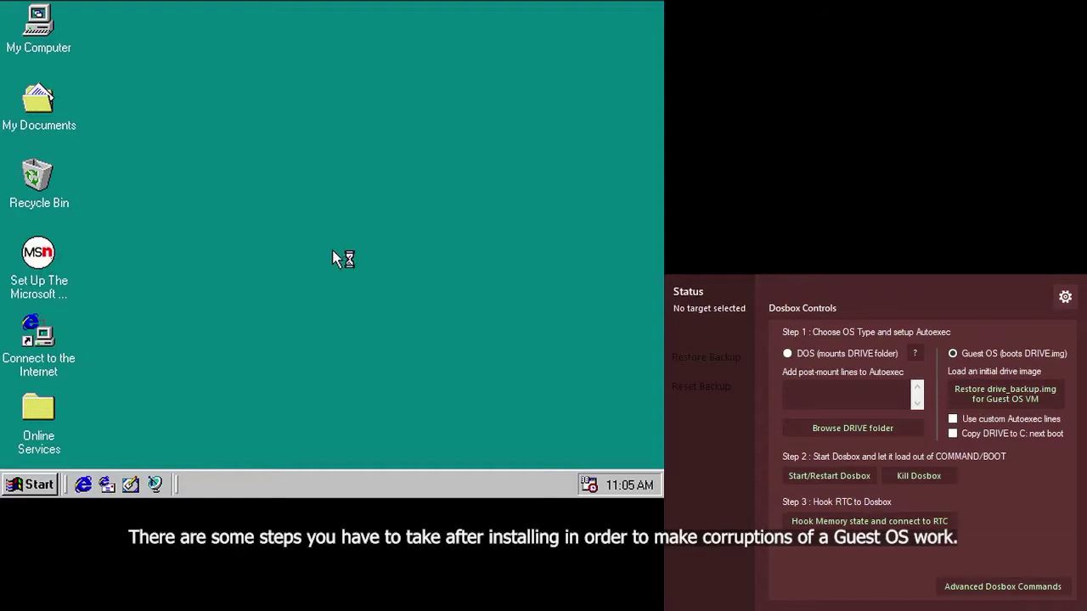
Step: Close the Channel Bar and the Welcome to Windows 98 window, keeping both from reappearing at startup
{"action": "right_click", "coordinate": [40, 25]}
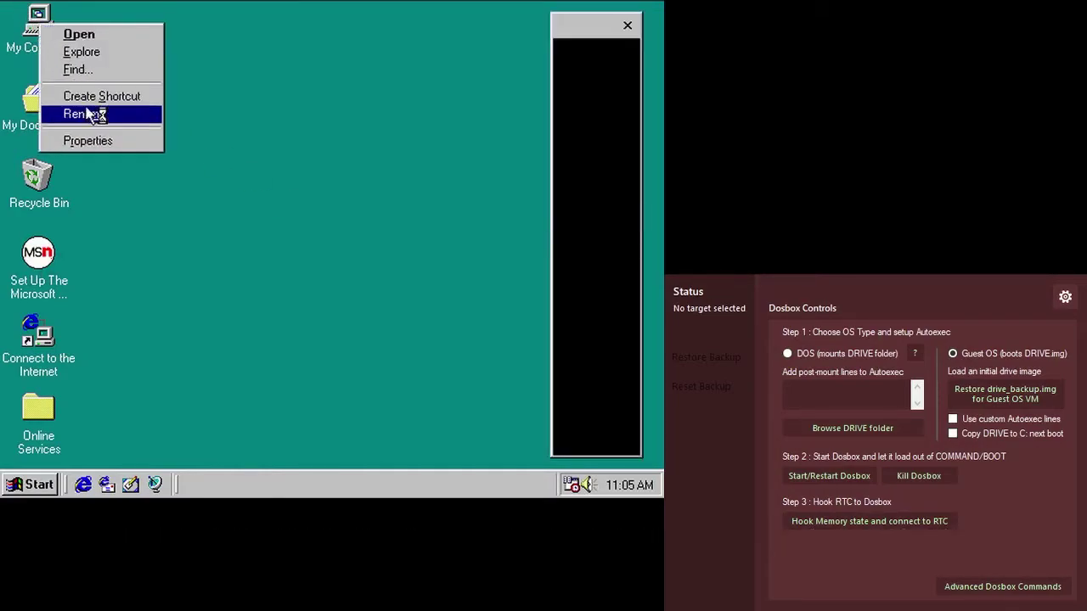
{"action": "left_click", "coordinate": [628, 25]}
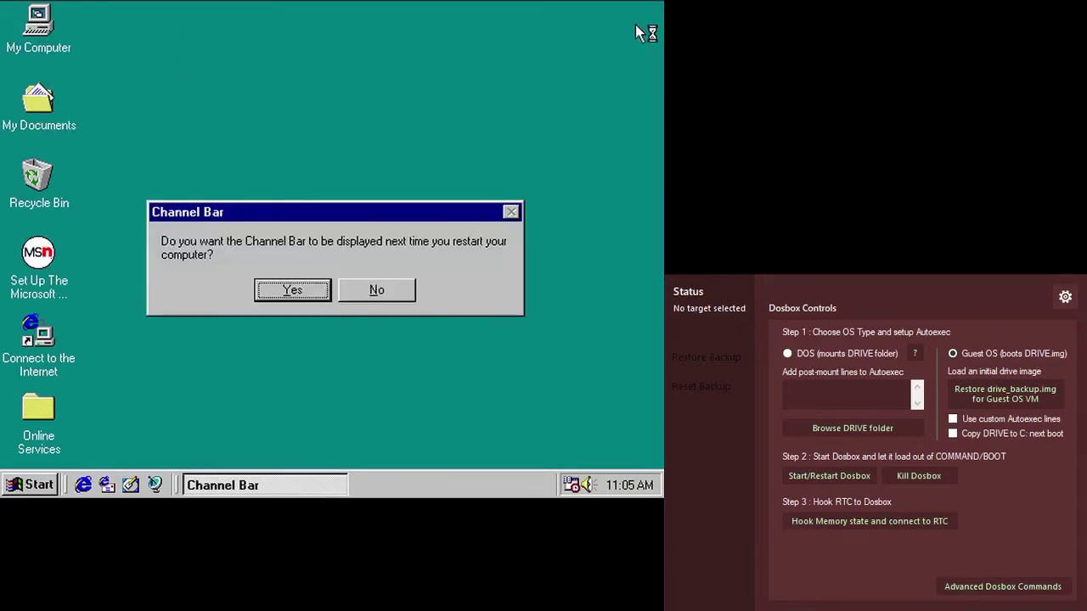
{"action": "left_click", "coordinate": [376, 293]}
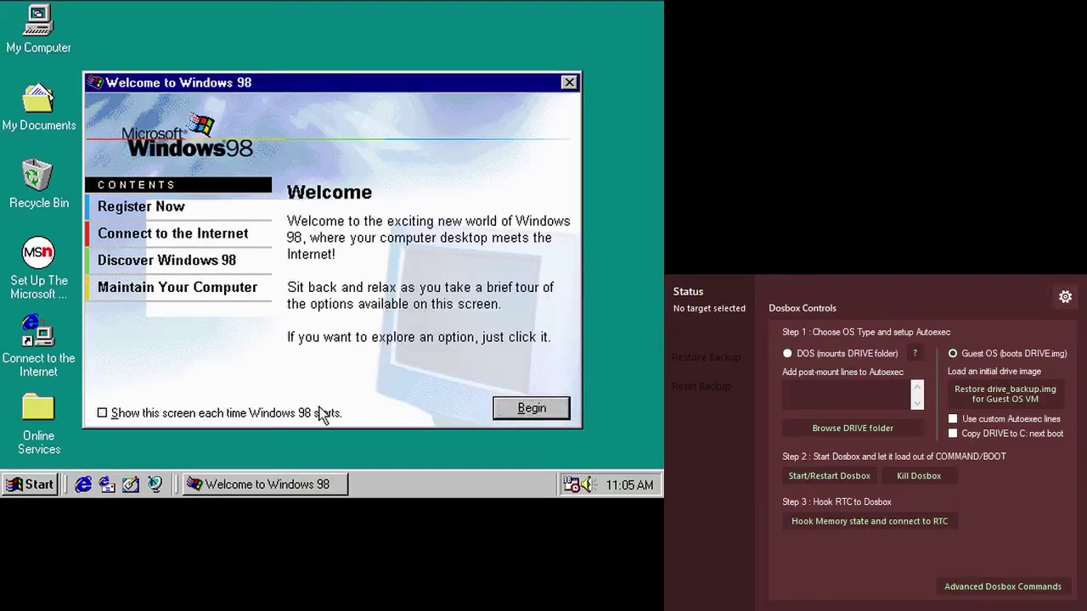
{"action": "left_click", "coordinate": [569, 82]}
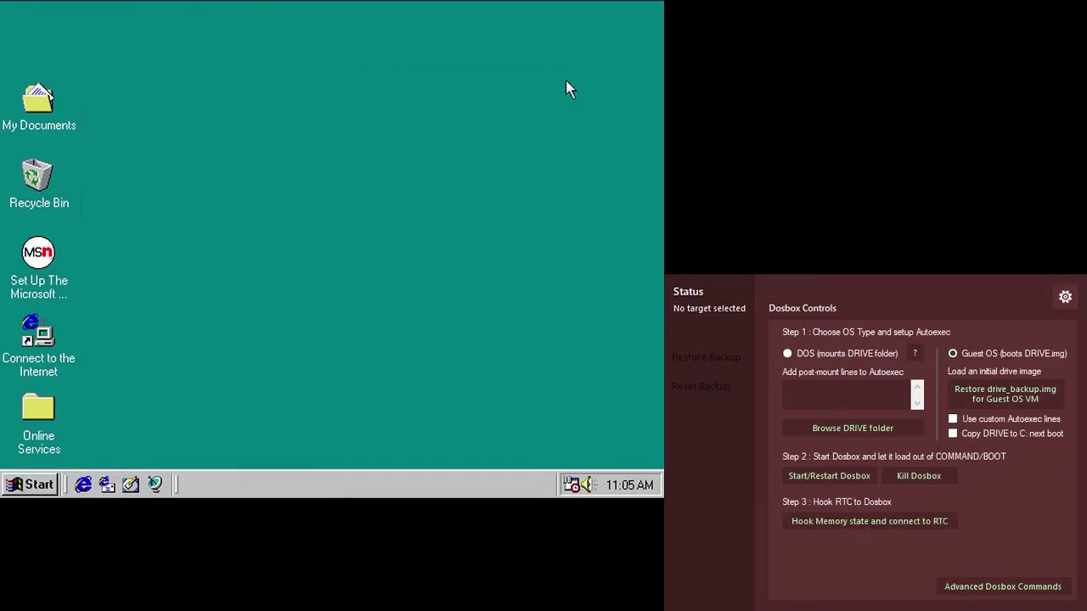
Step: Disable virtual memory in the system's performance settings, accept the warning, and decline the restart
{"action": "right_click", "coordinate": [24, 34]}
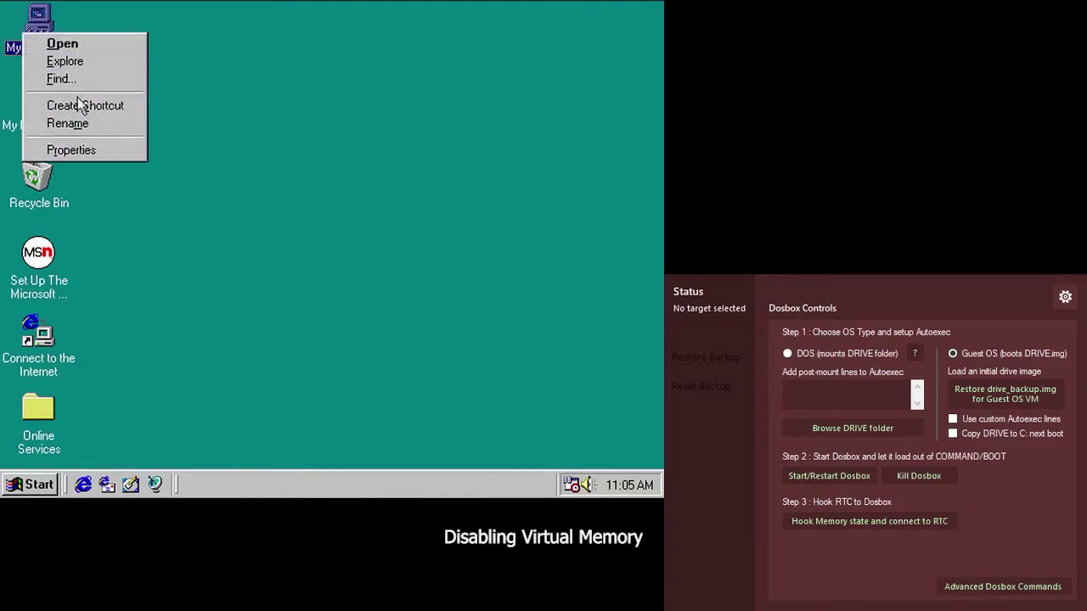
{"action": "left_click", "coordinate": [85, 151]}
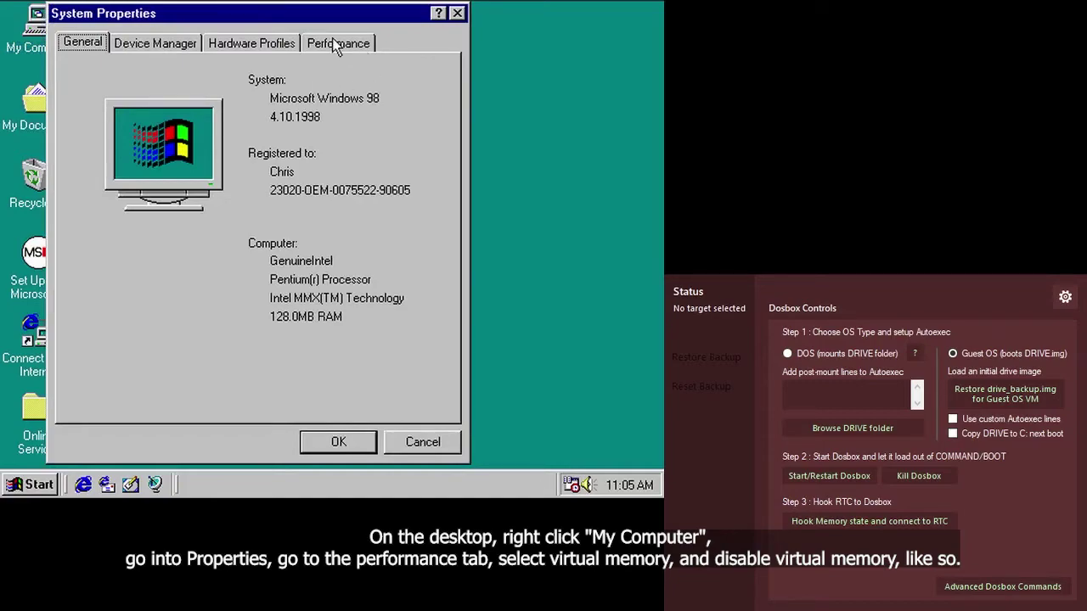
{"action": "left_click", "coordinate": [336, 44]}
{"action": "left_click", "coordinate": [365, 382]}
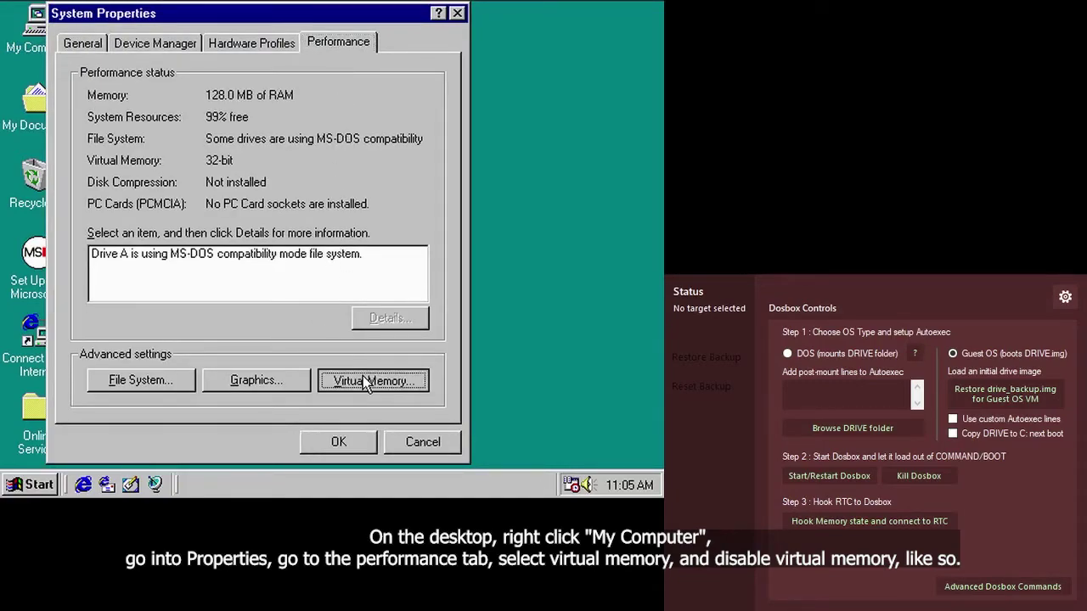
{"action": "left_click", "coordinate": [223, 164]}
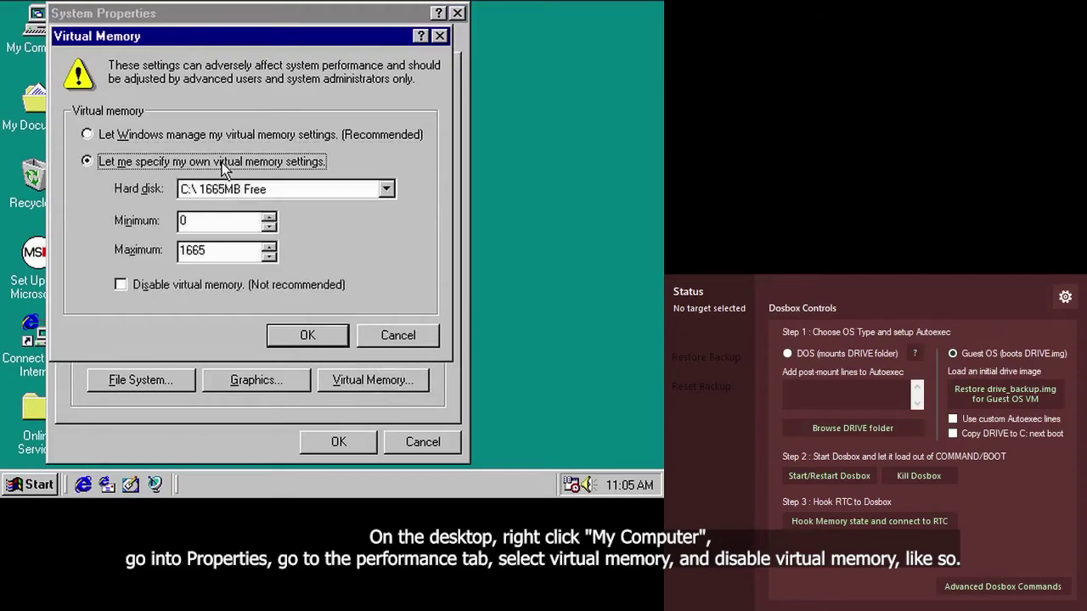
{"action": "left_click", "coordinate": [199, 285]}
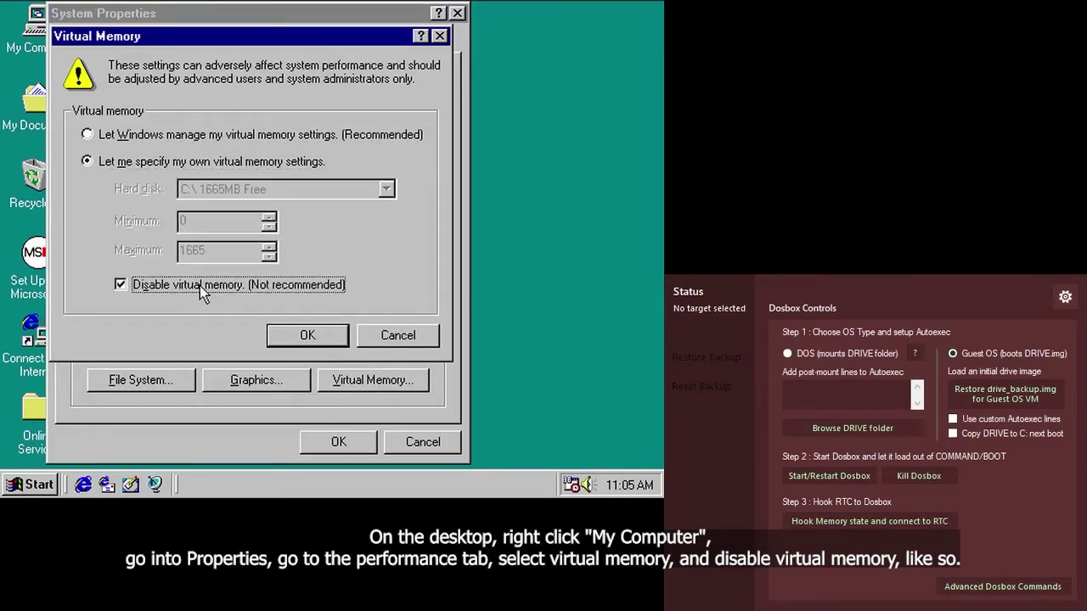
{"action": "left_click", "coordinate": [332, 336]}
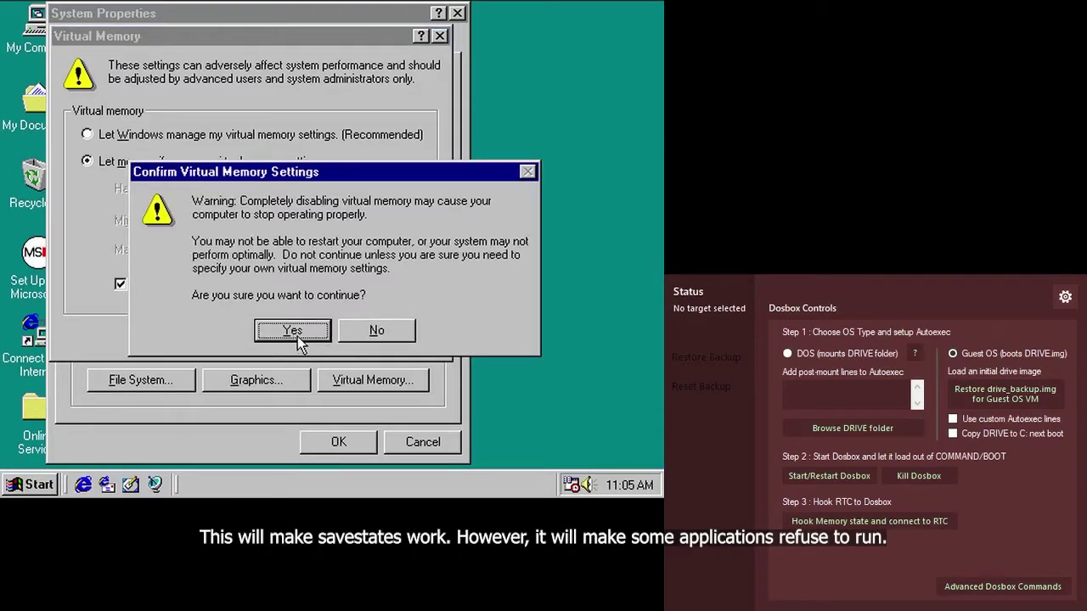
{"action": "left_click", "coordinate": [294, 332]}
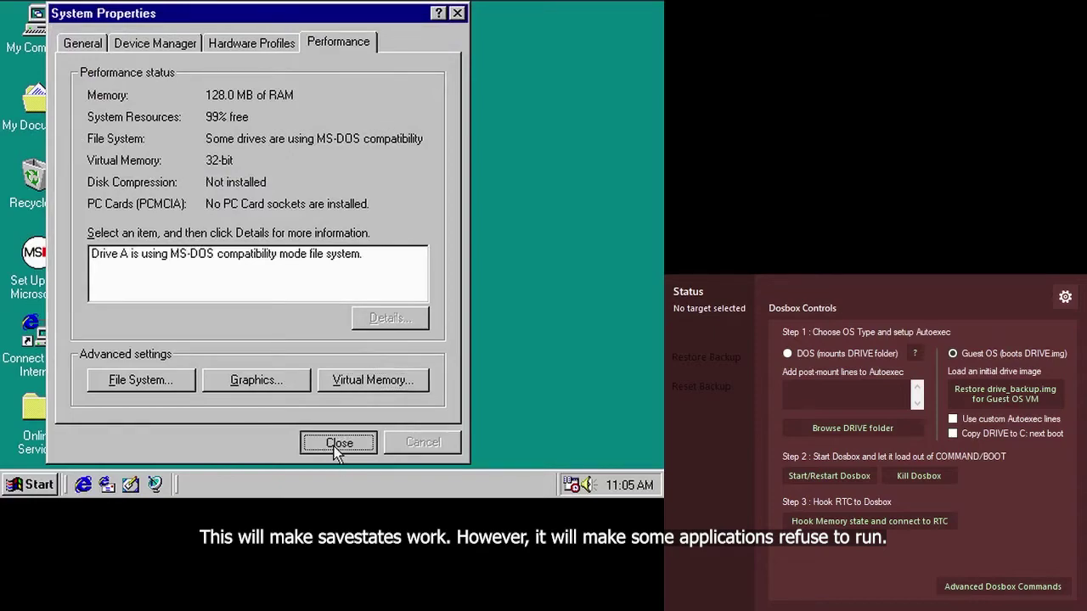
{"action": "left_click", "coordinate": [338, 442]}
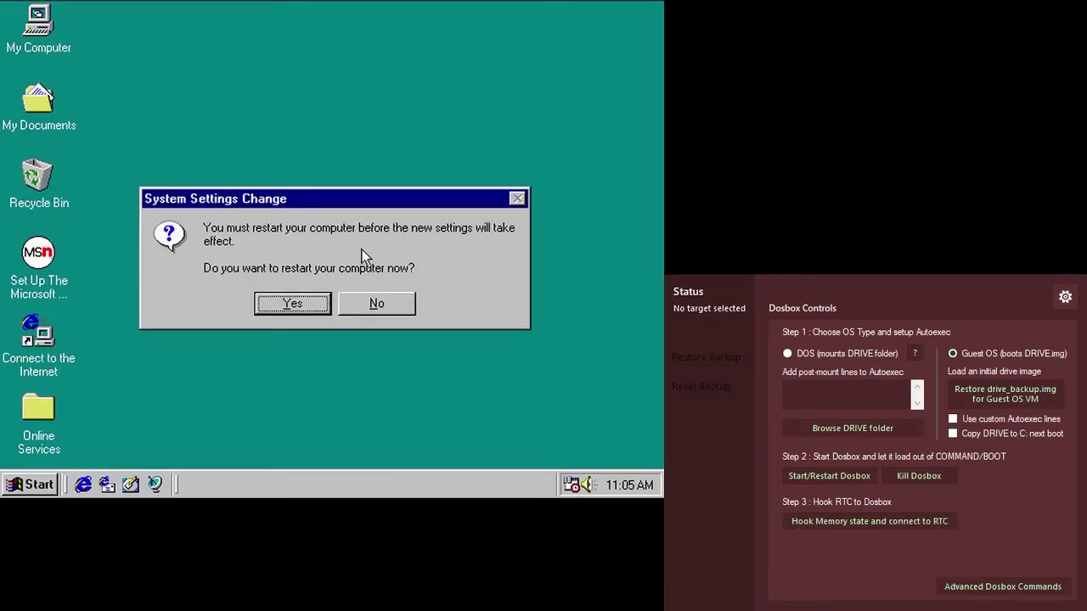
{"action": "left_click", "coordinate": [376, 304]}
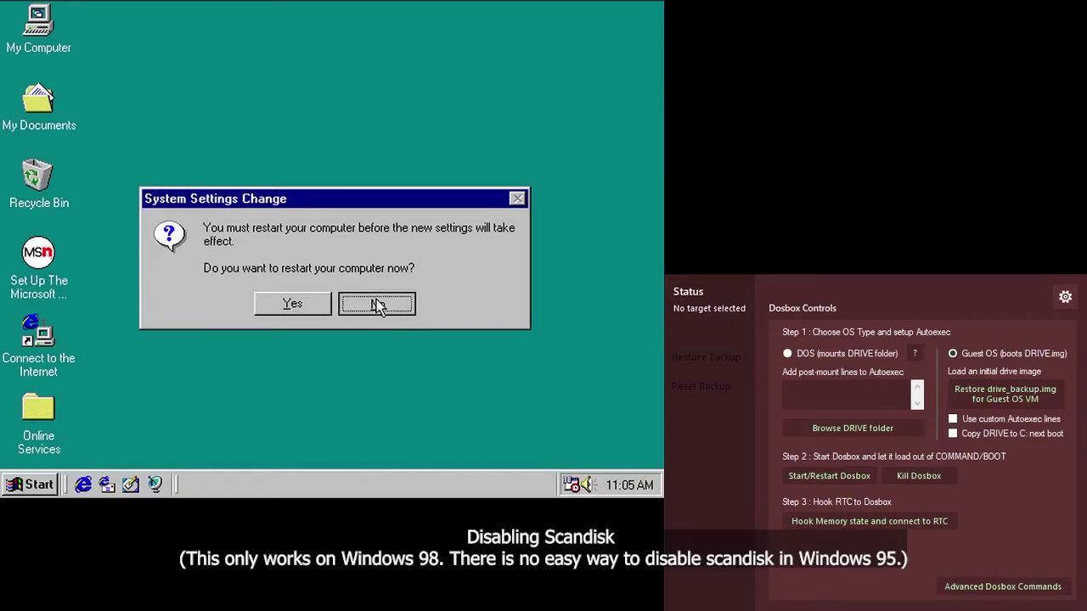
Step: Run msconfig to open the System Configuration Utility
{"action": "left_click", "coordinate": [18, 487]}
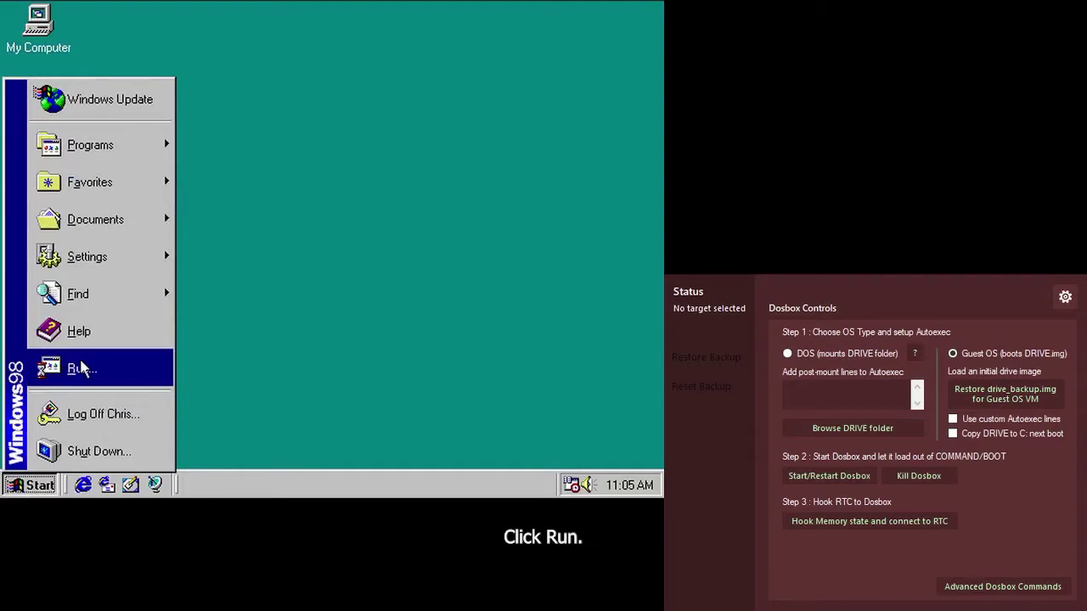
{"action": "left_click", "coordinate": [83, 368]}
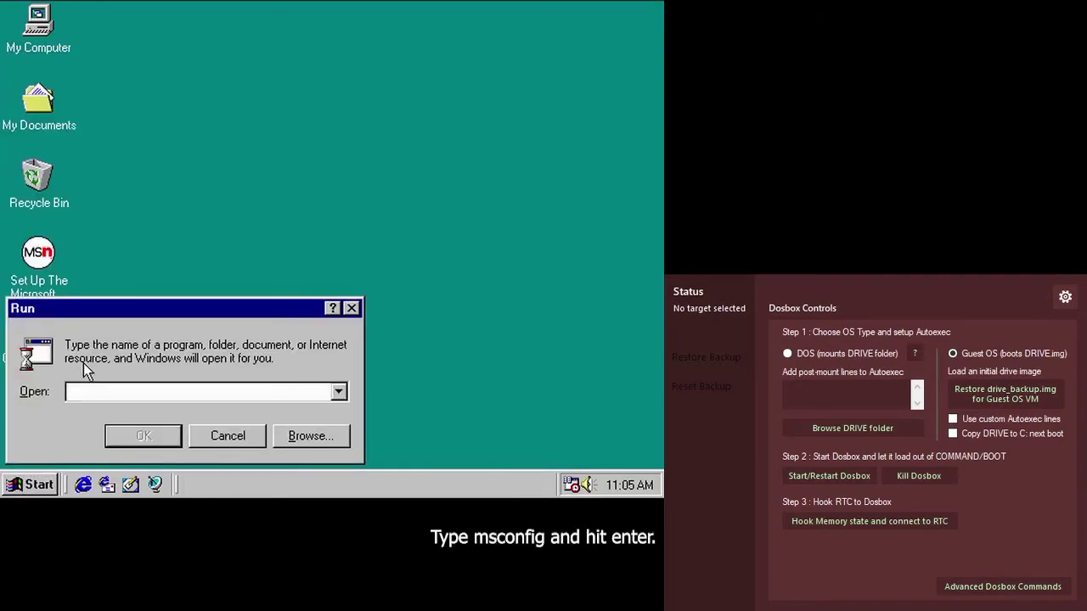
{"action": "type", "text": "msconfig"}
{"action": "key", "text": "Return"}
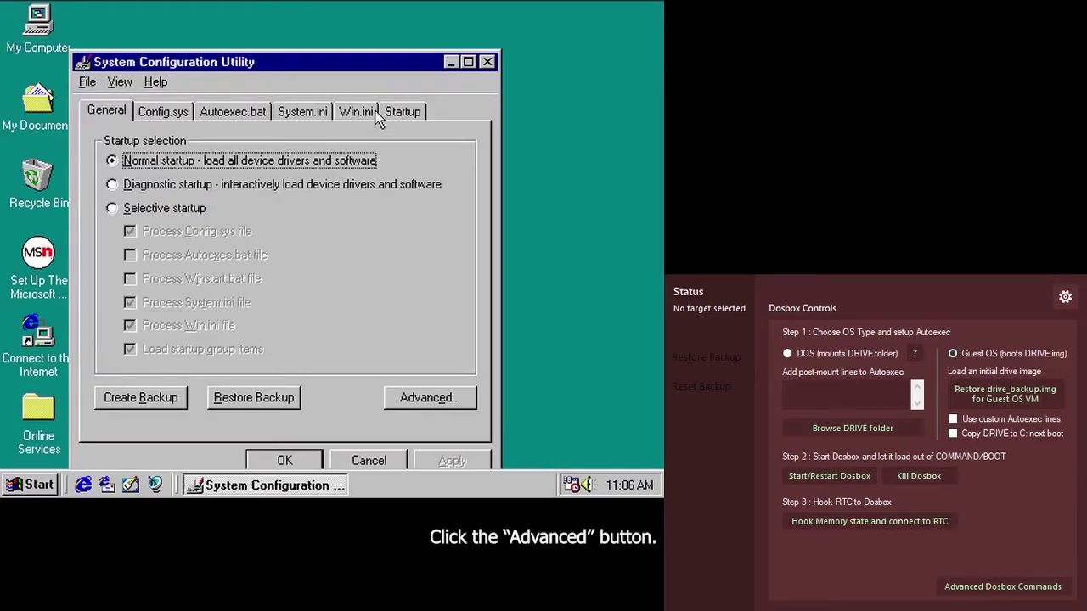
Step: Disable Scandisk after bad shutdown in the advanced troubleshooting settings, save the configuration, and postpone the restart
{"action": "left_click", "coordinate": [401, 395]}
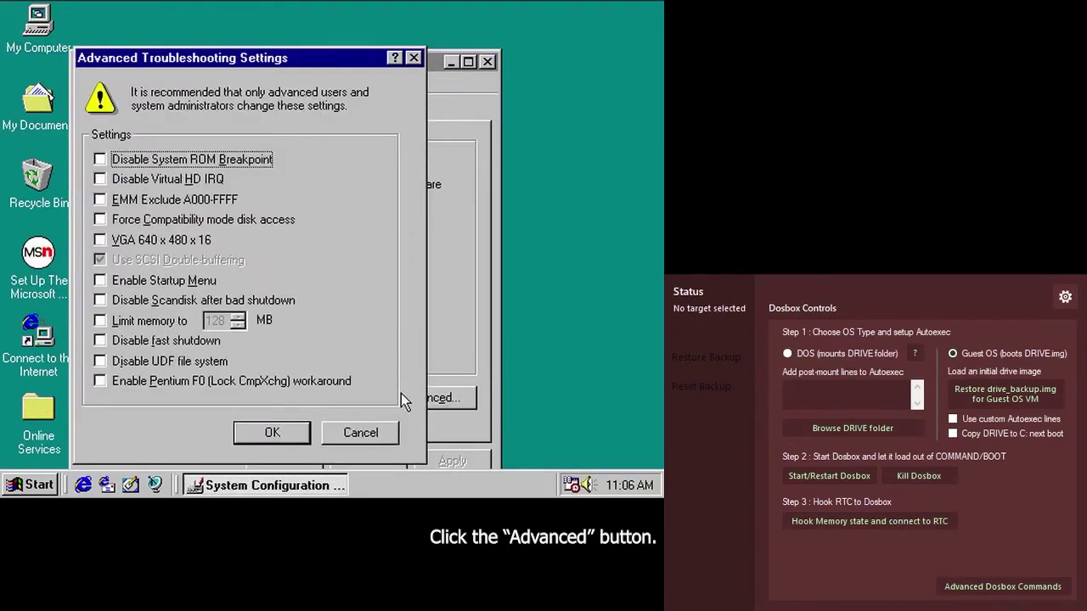
{"action": "left_click", "coordinate": [212, 303]}
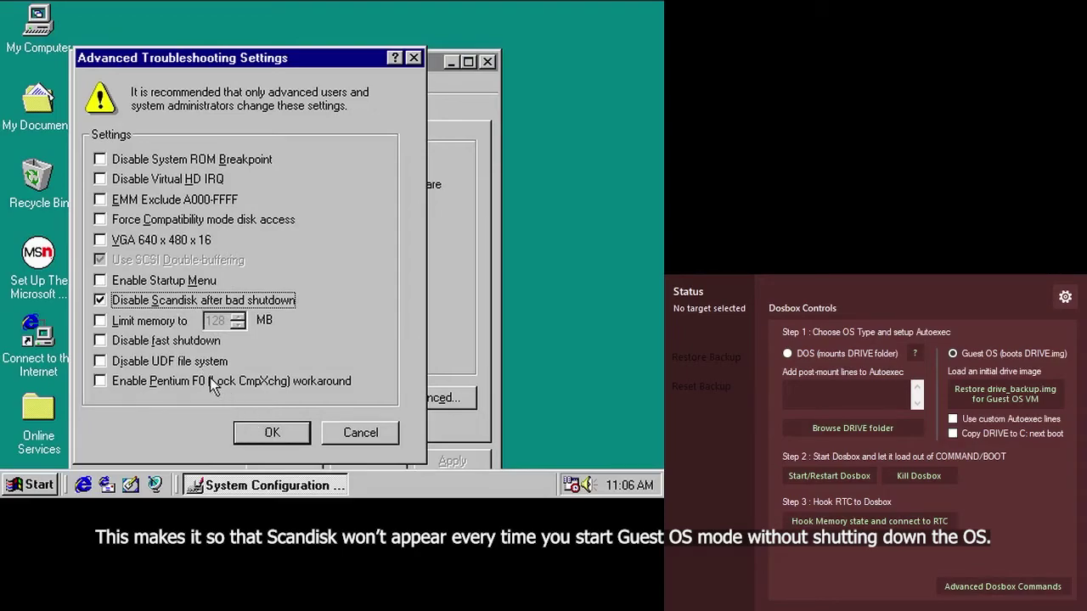
{"action": "left_click", "coordinate": [283, 433]}
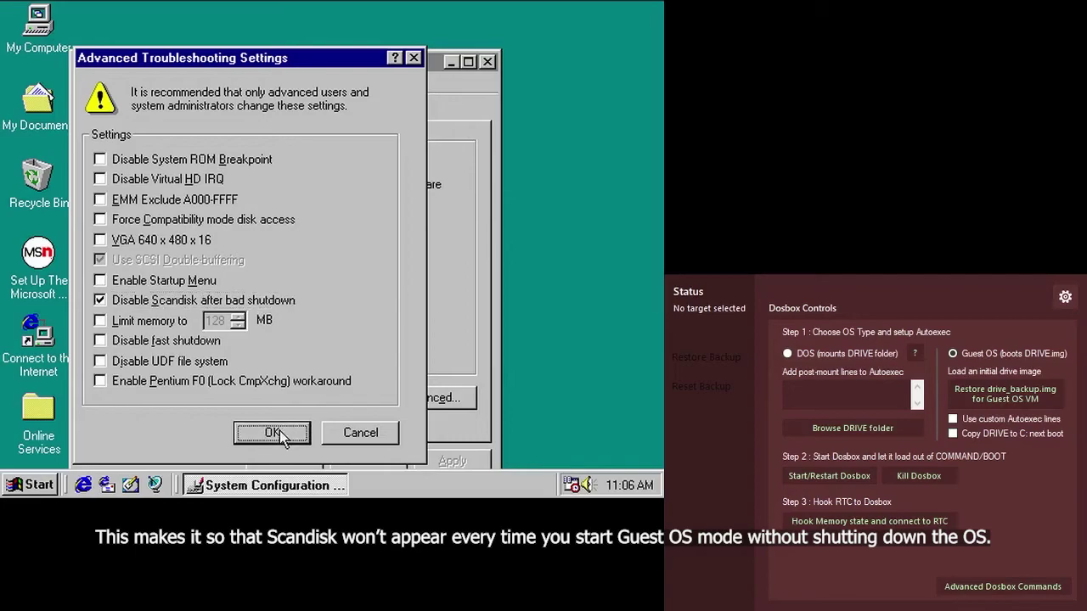
{"action": "left_click", "coordinate": [303, 454]}
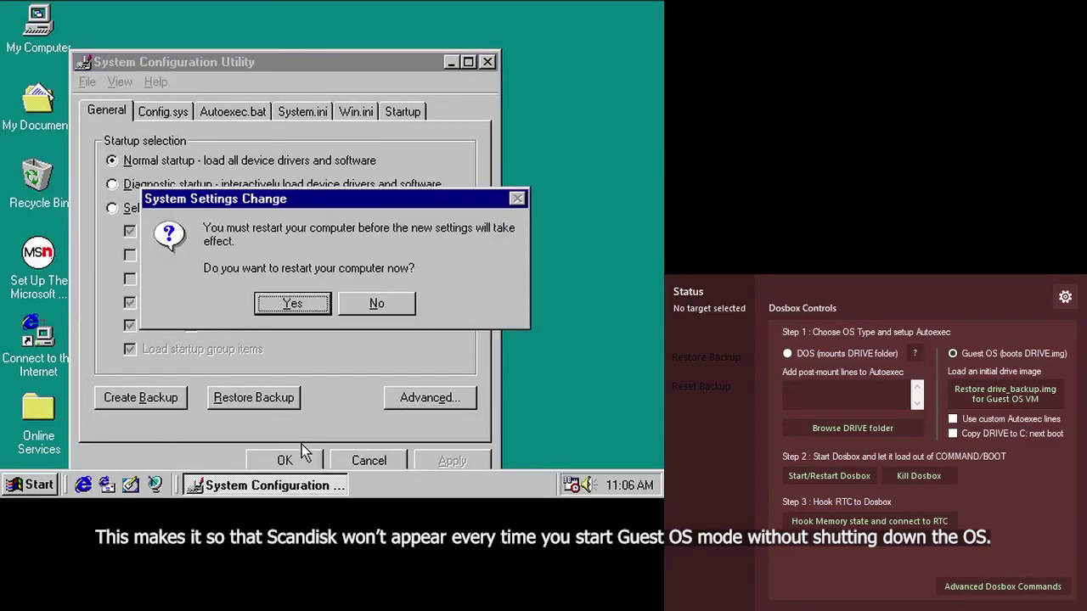
{"action": "left_click", "coordinate": [364, 306]}
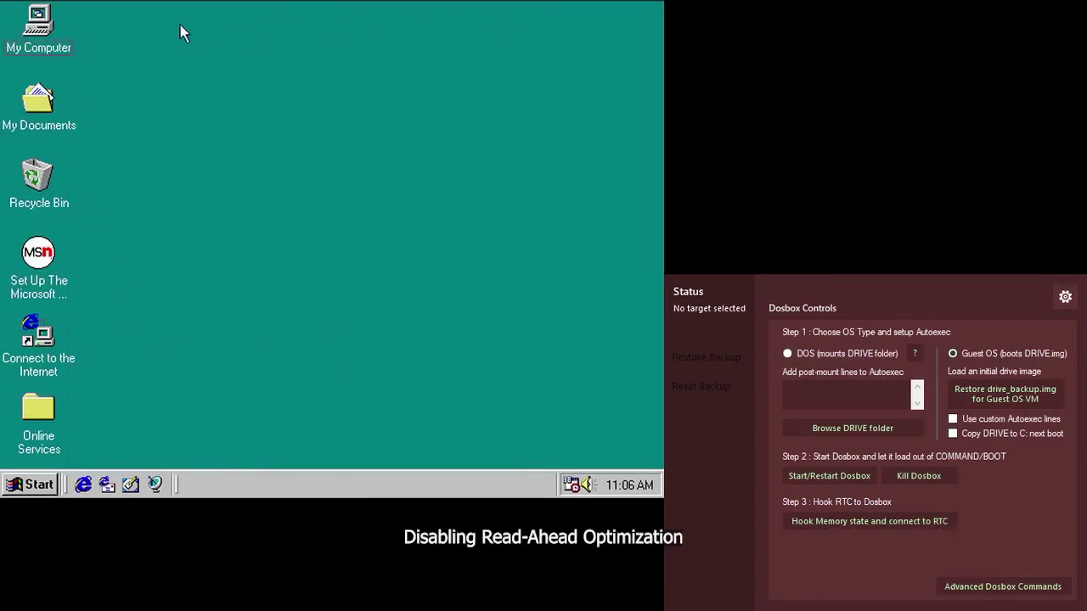
Step: Set the hard disk's read-ahead optimization to None in the file system performance settings, and restart the computer
{"action": "right_click", "coordinate": [44, 24]}
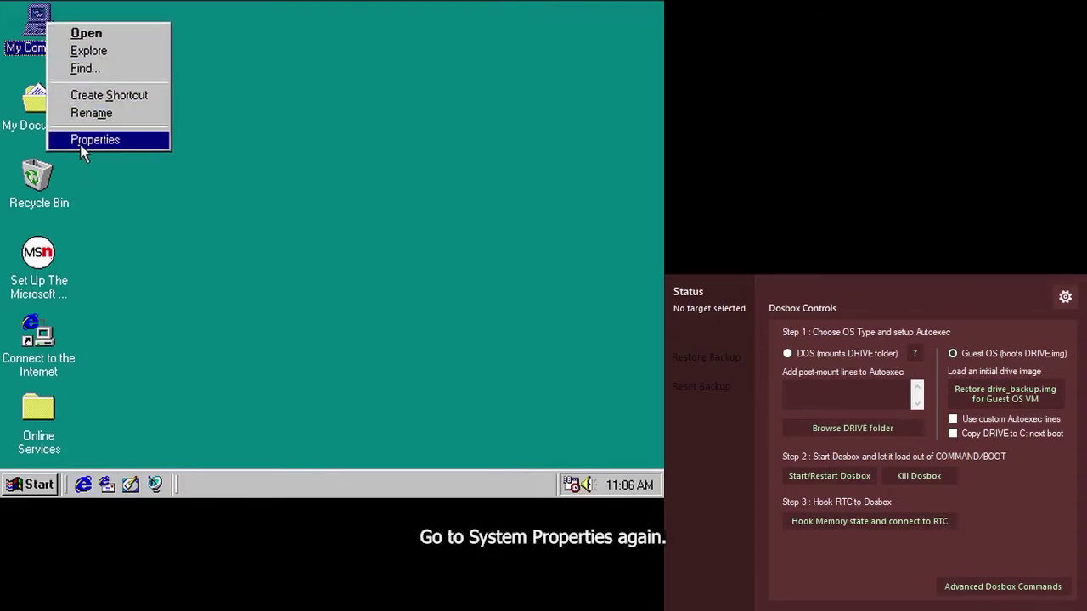
{"action": "left_click", "coordinate": [85, 141]}
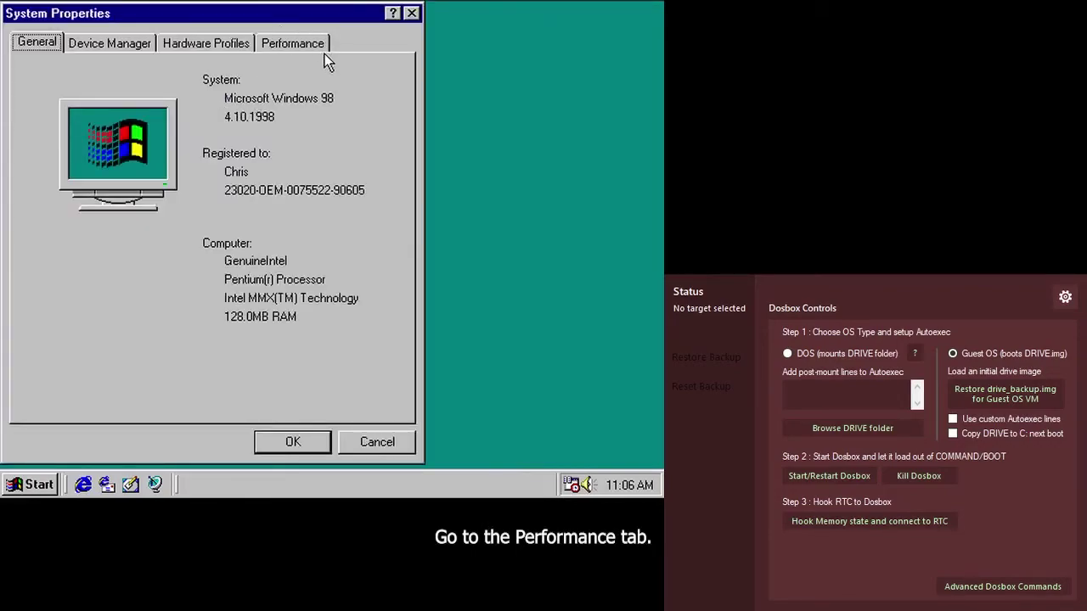
{"action": "left_click", "coordinate": [311, 41]}
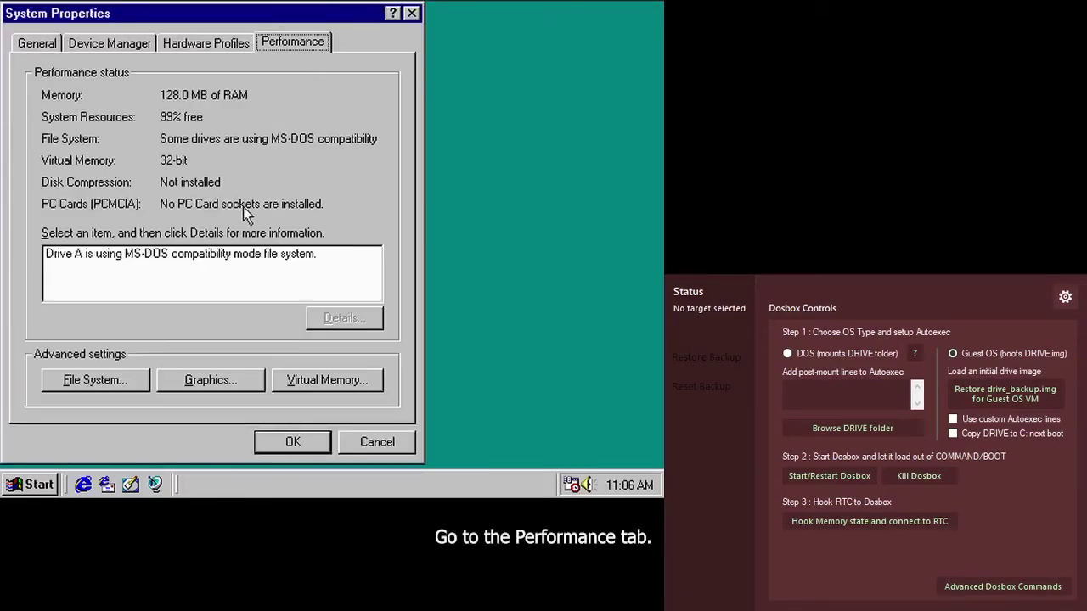
{"action": "left_click", "coordinate": [120, 388]}
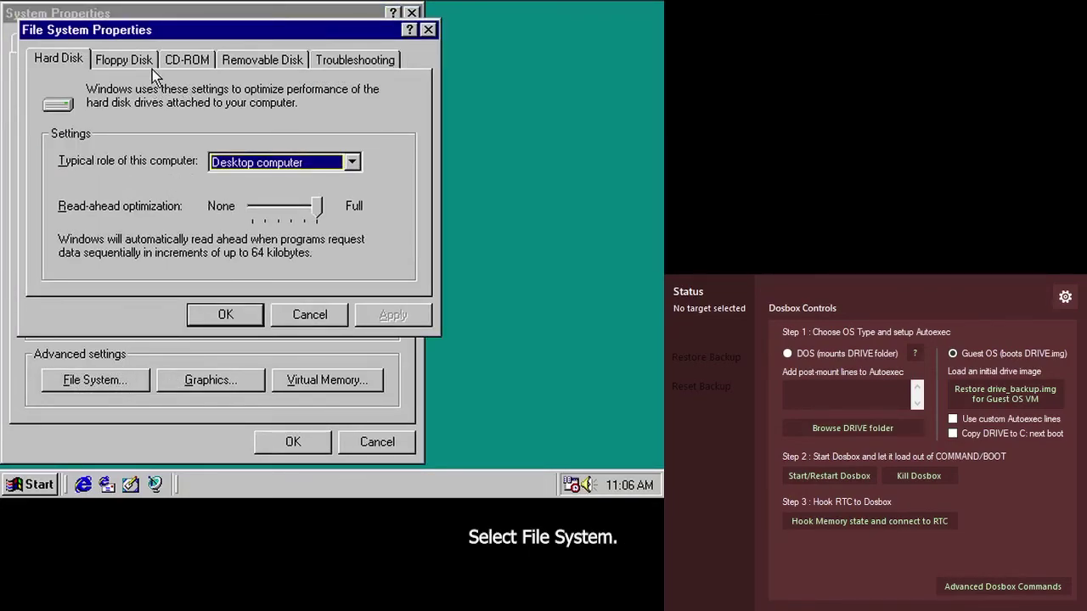
{"action": "left_click_drag", "start_coordinate": [314, 212], "coordinate": [244, 210]}
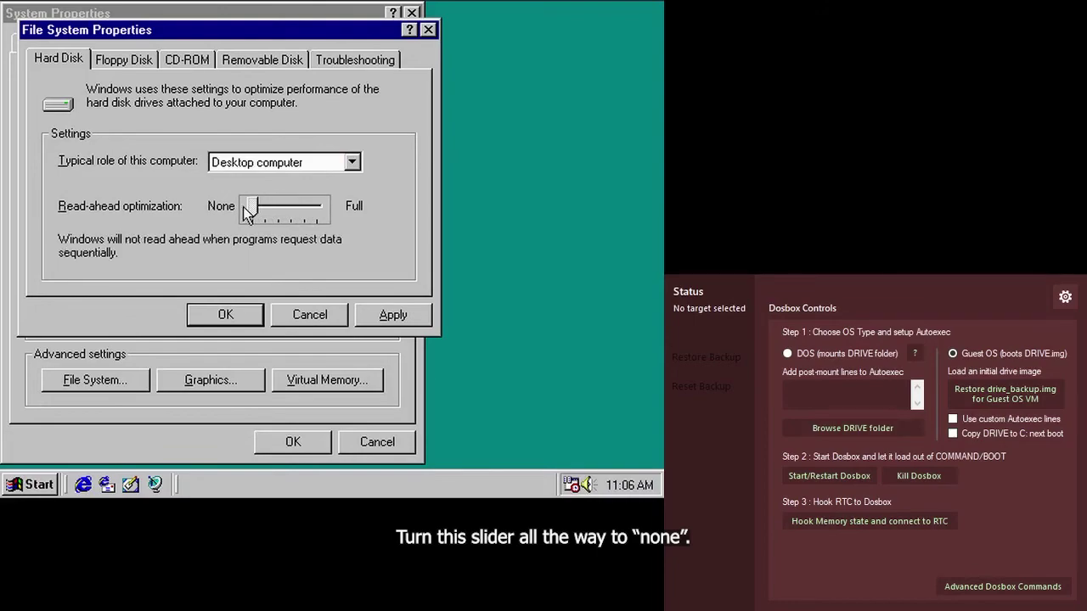
{"action": "left_click", "coordinate": [387, 321]}
{"action": "left_click", "coordinate": [254, 312]}
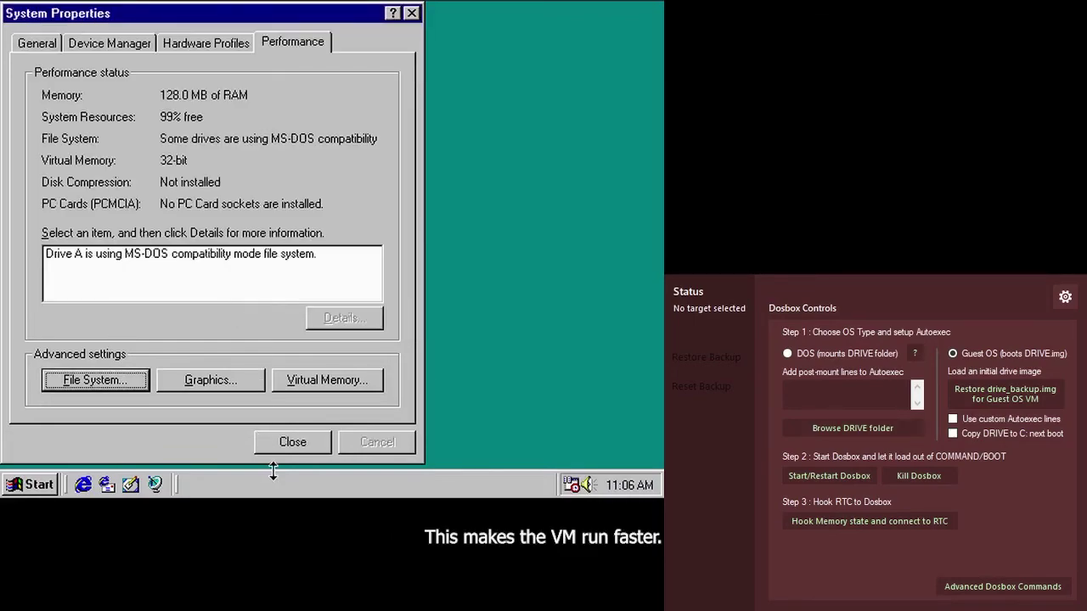
{"action": "left_click", "coordinate": [275, 434]}
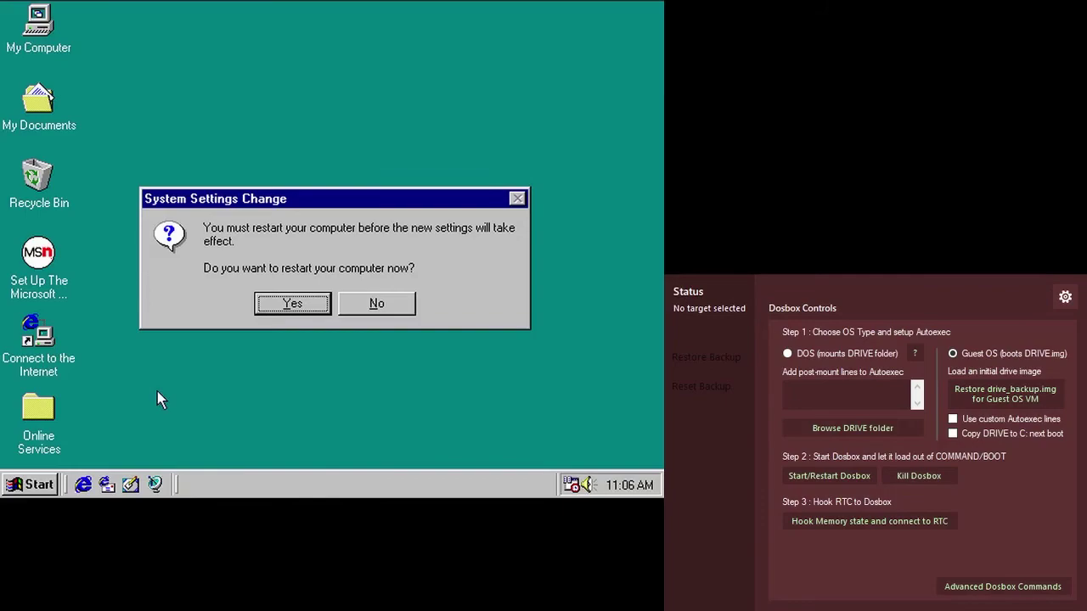
{"action": "left_click", "coordinate": [289, 300]}
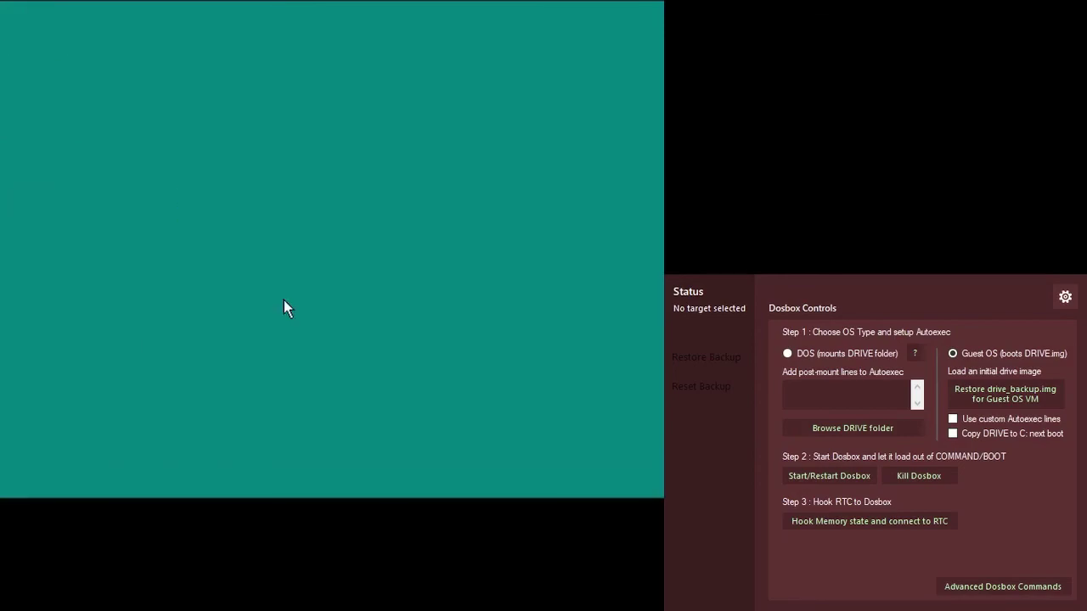